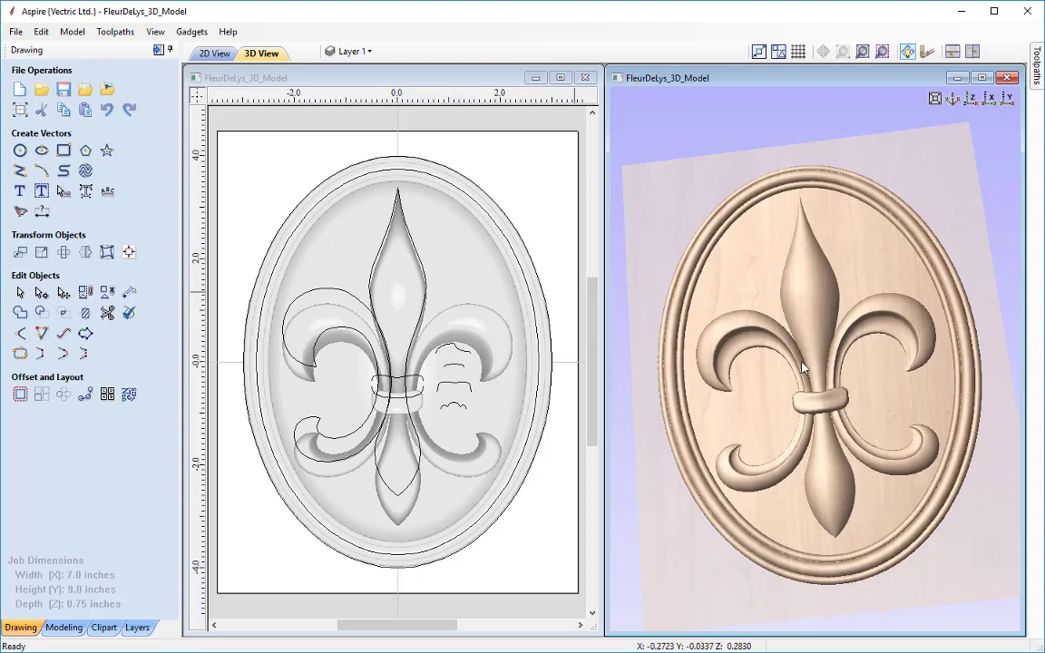
# Select the outermost oval vector around the fleur-de-lys and switch the workspace to the toolpath layout.
pyautogui.moveTo(723, 328)
pyautogui.mouseDown()
pyautogui.moveTo(789, 317)
pyautogui.moveTo(662, 288)
pyautogui.mouseUp()
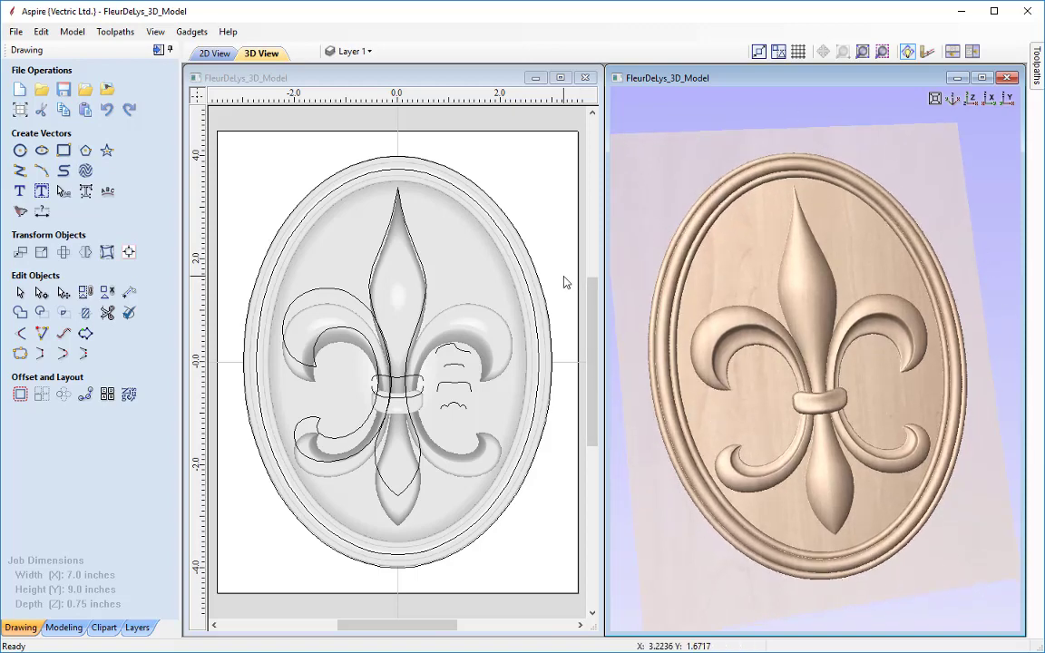
pyautogui.click(522, 238)
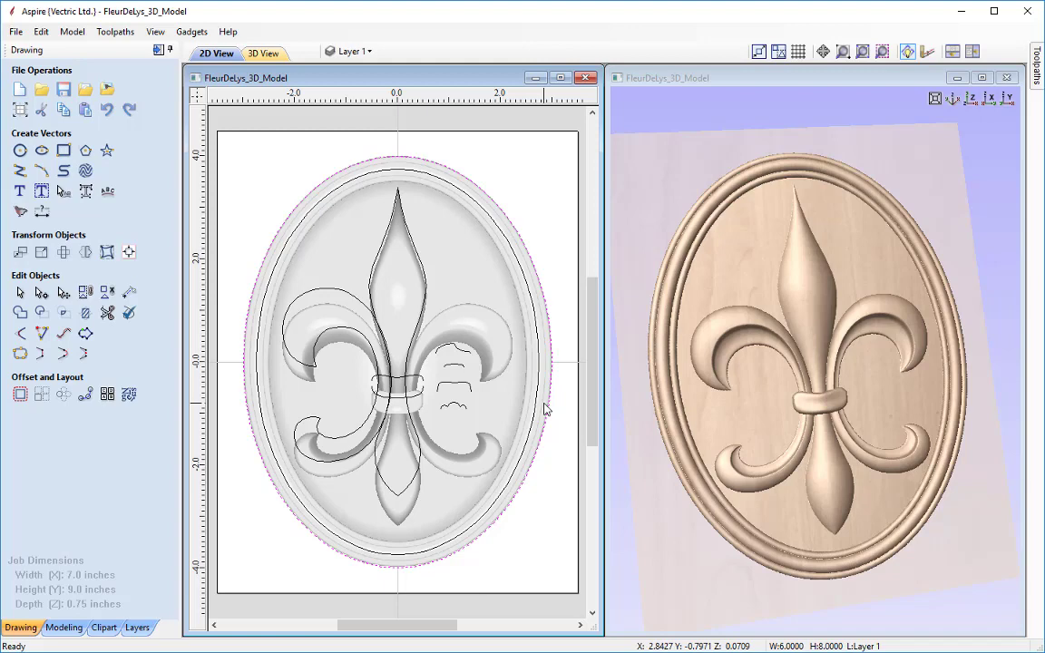
pyautogui.click(159, 52)
pyautogui.click(806, 98)
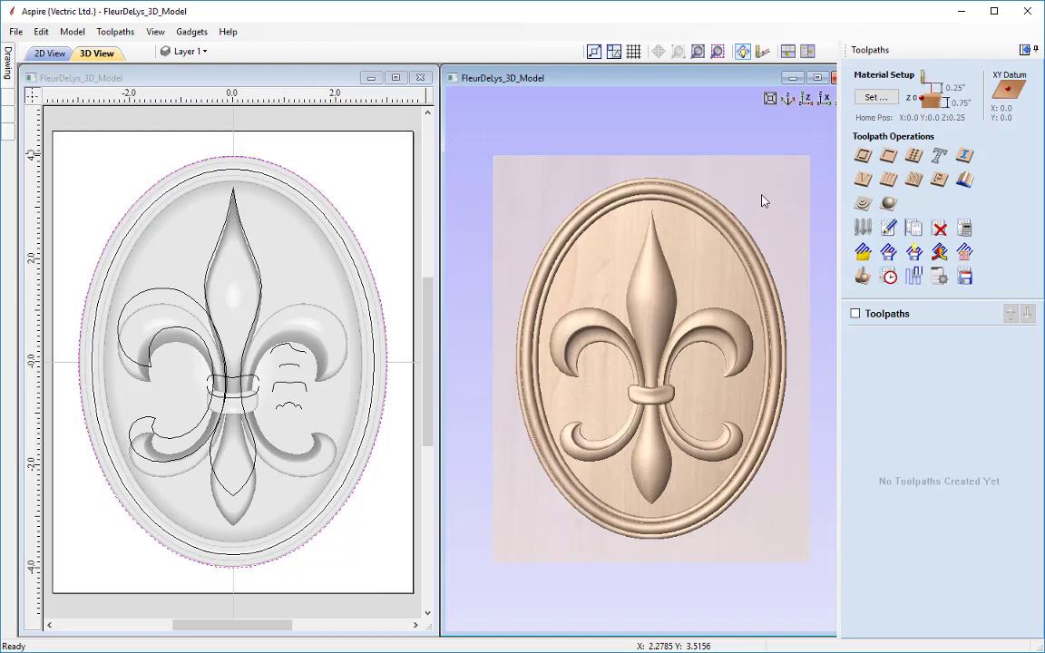
# Configure the material setup with the XY datum at the lower-left corner and a 0.05 inch gap above the model.
pyautogui.click(861, 101)
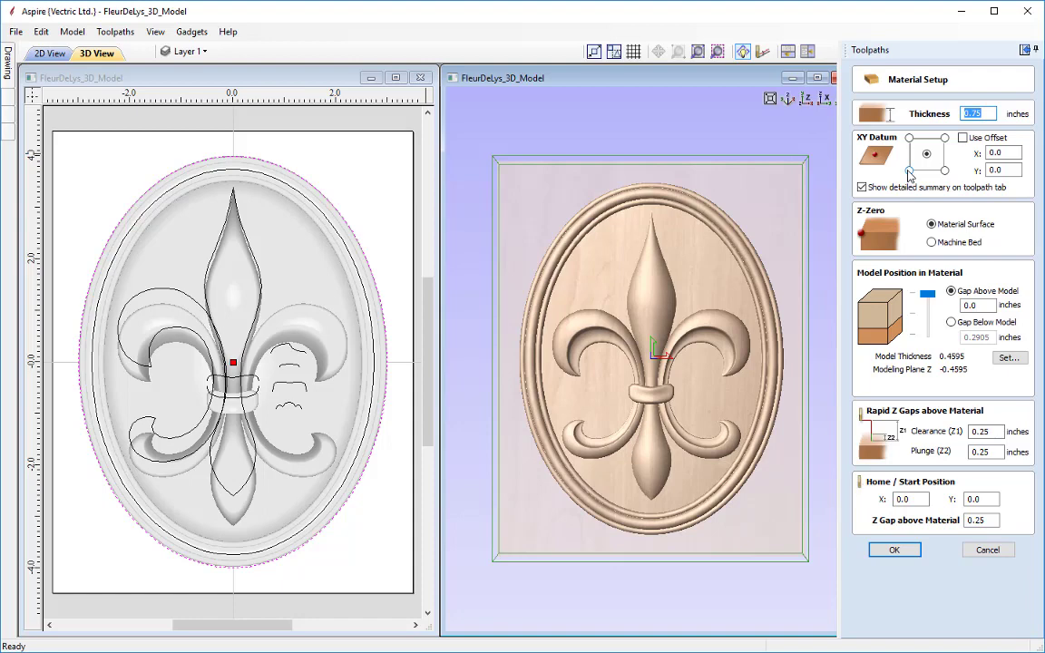
pyautogui.click(909, 170)
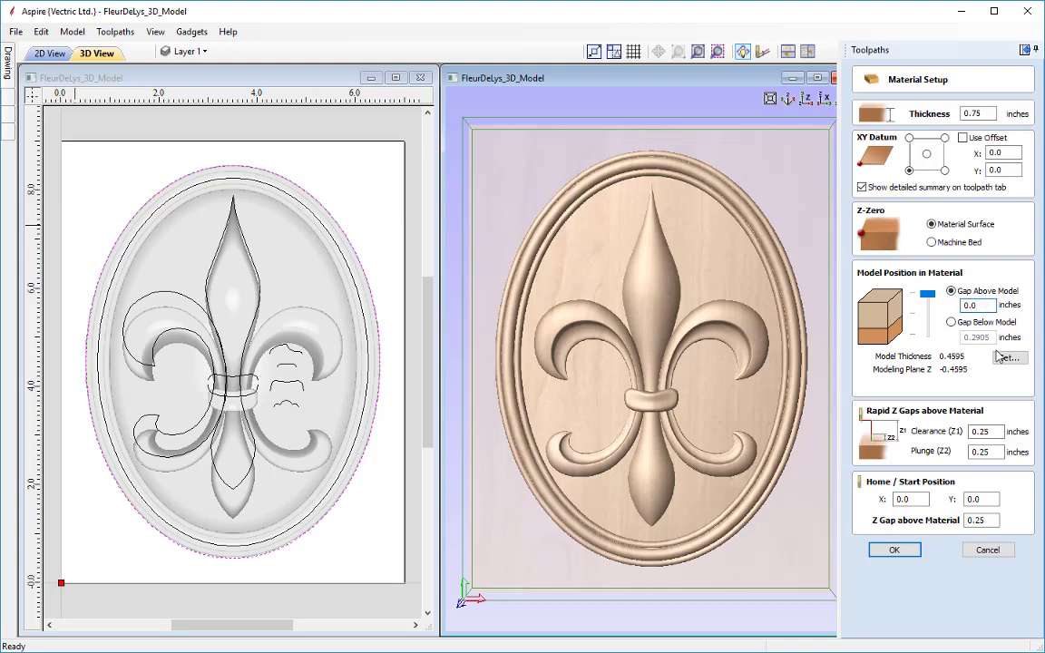
pyautogui.write('5')
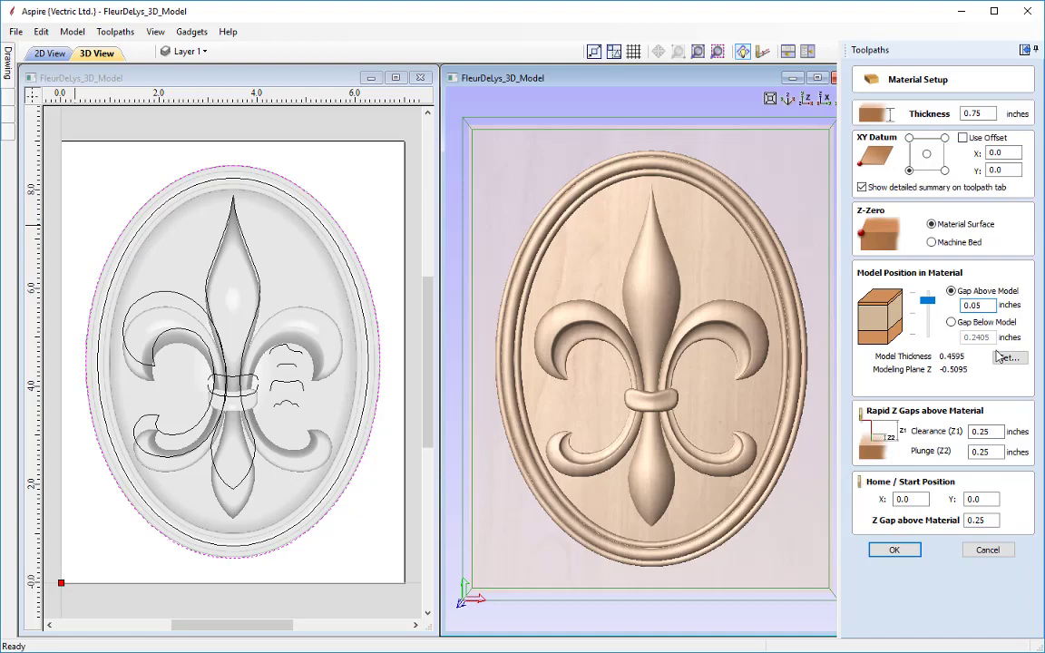
pyautogui.click(1000, 358)
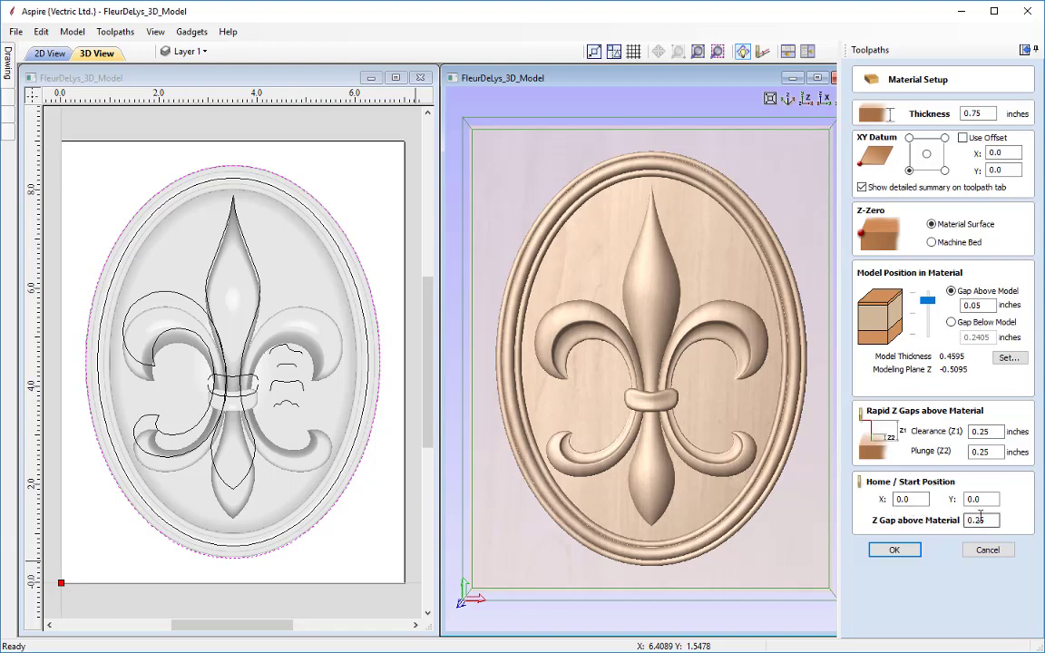
pyautogui.click(894, 551)
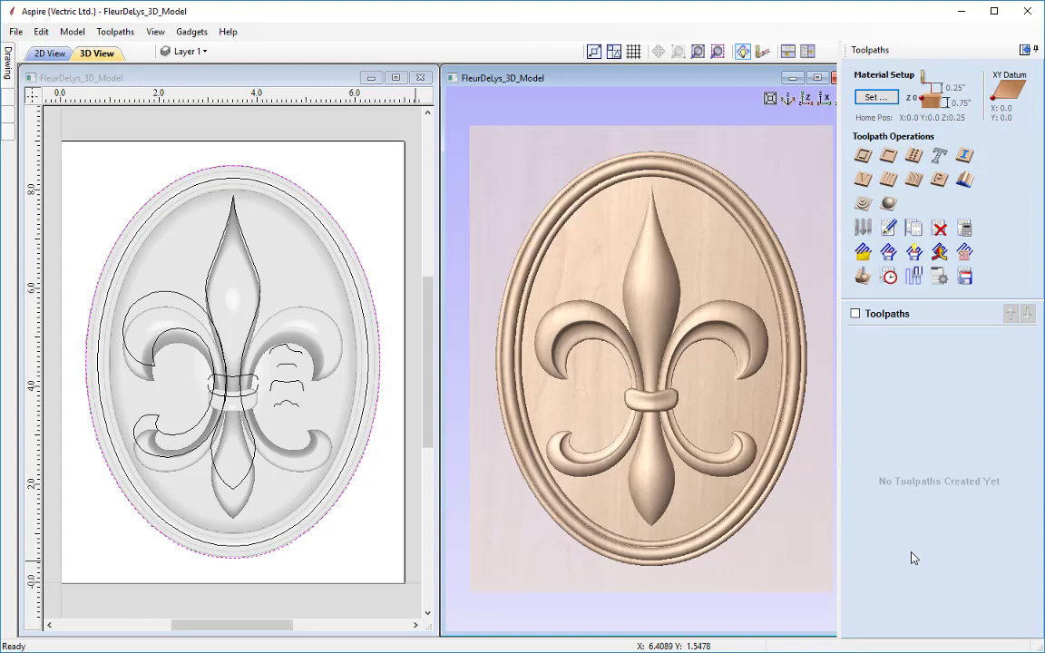
# Start a 3D roughing toolpath and assign the End Mill (0.25 inch) from the tool database.
pyautogui.click(861, 206)
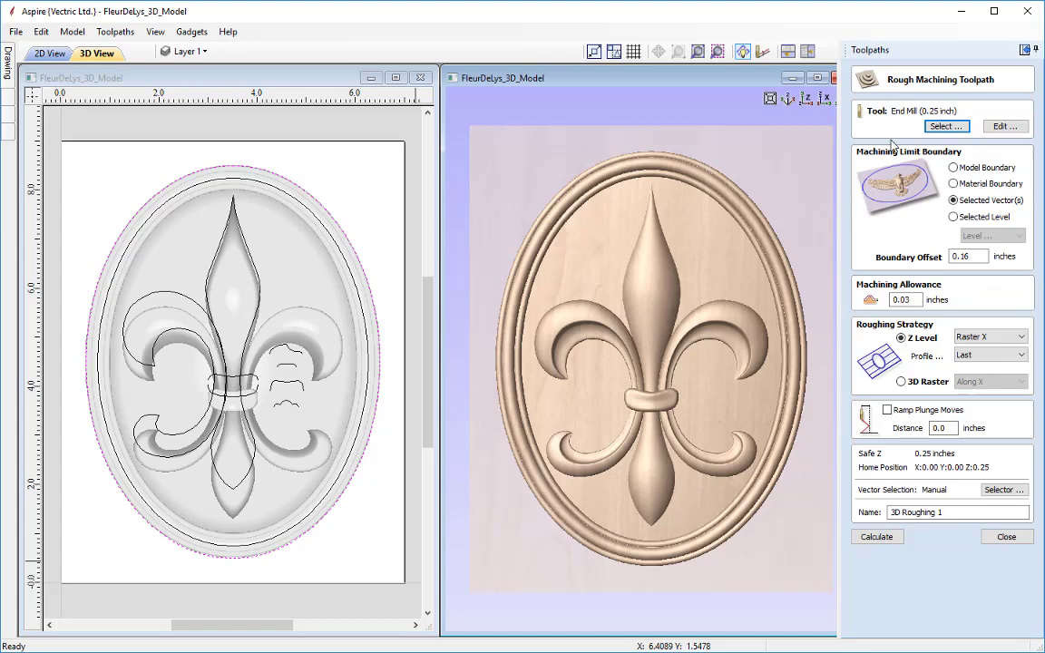
pyautogui.click(940, 127)
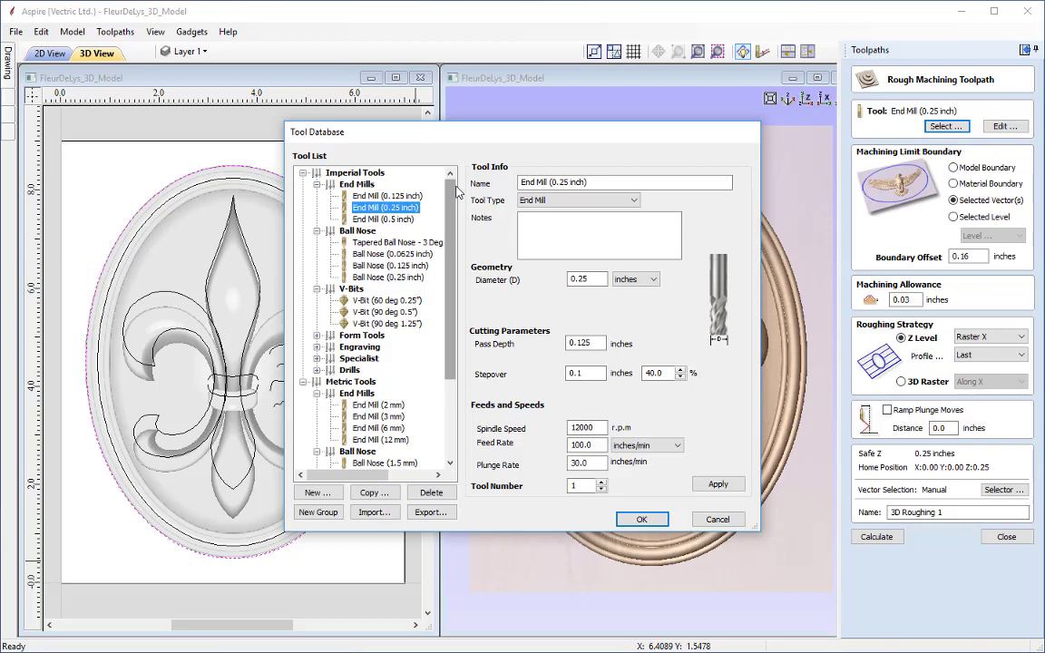
pyautogui.click(369, 204)
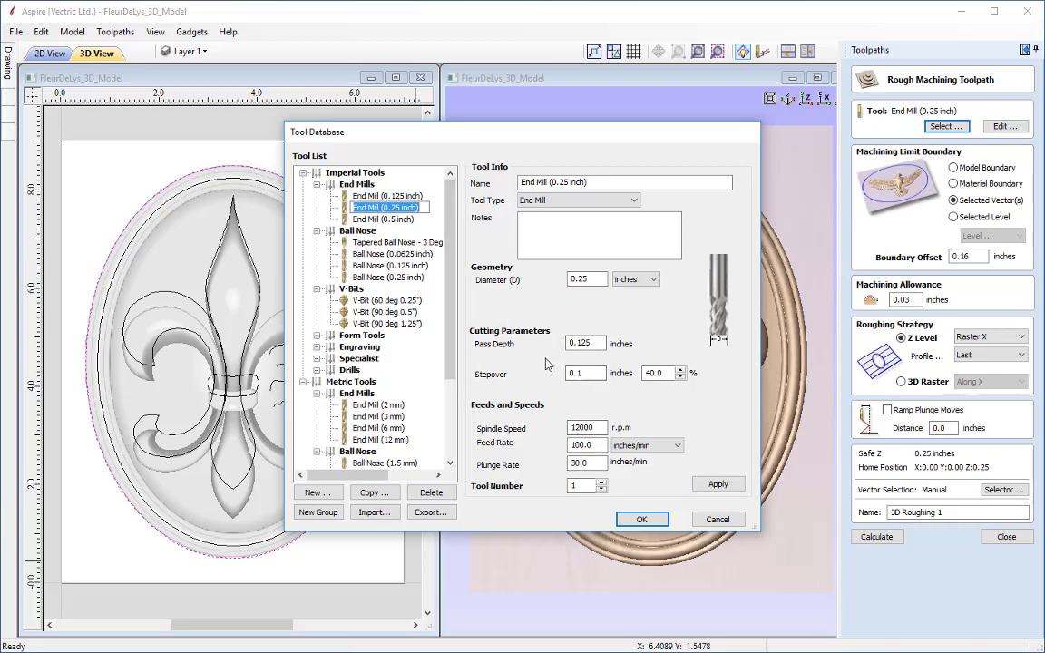
pyautogui.click(641, 520)
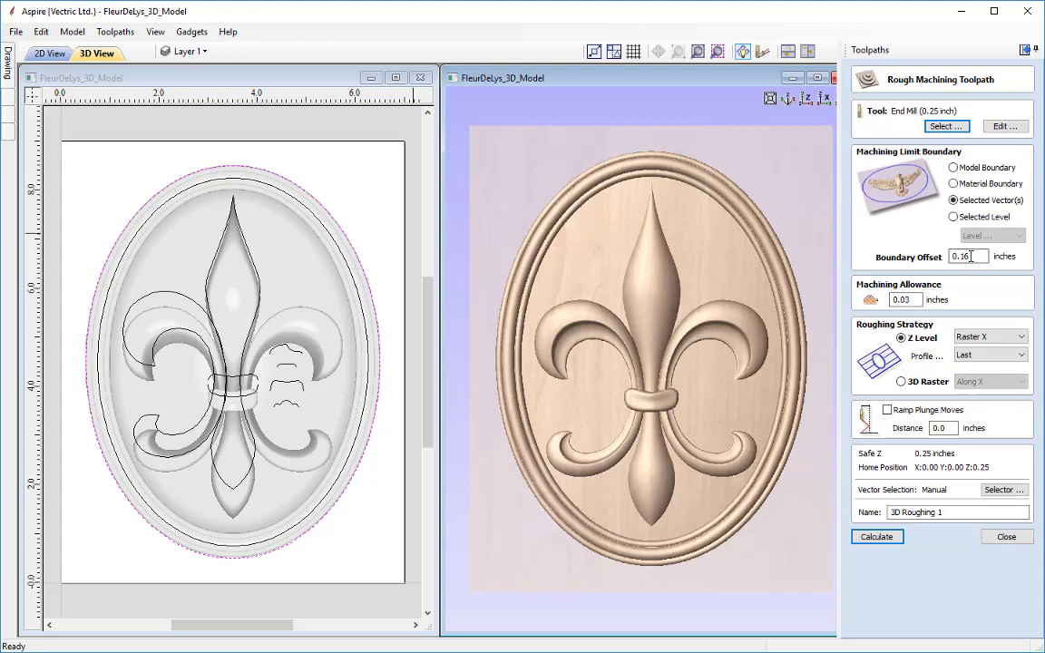
# Set the roughing machining allowance to 0.03 inches and use the Z Level roughing strategy.
pyautogui.hotkey('shift', 'Tab')
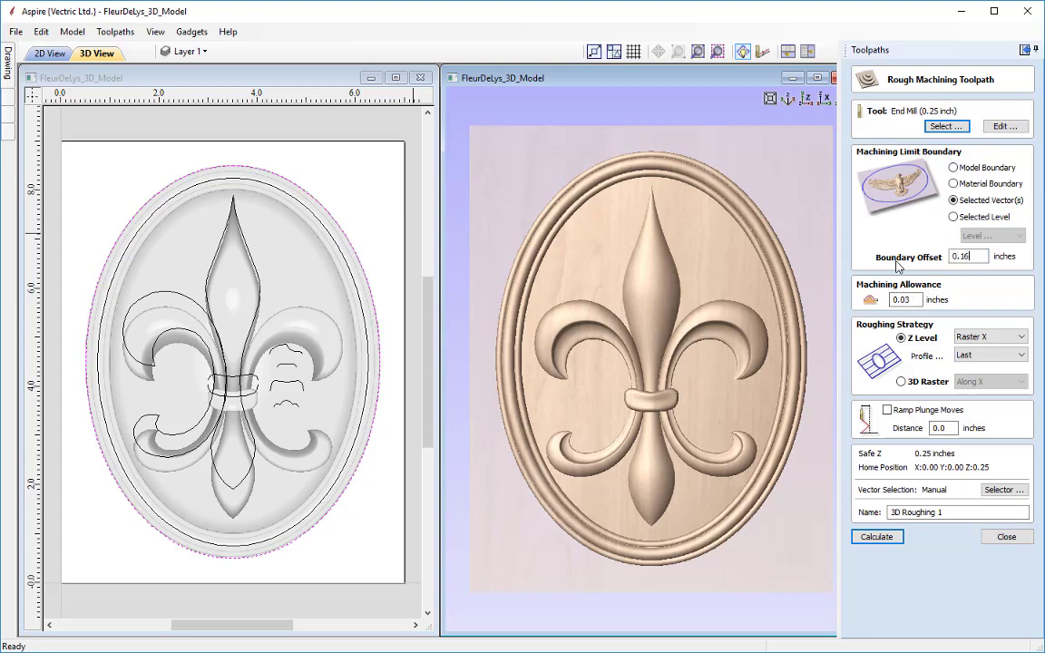
pyautogui.click(895, 263)
pyautogui.press('Tab')
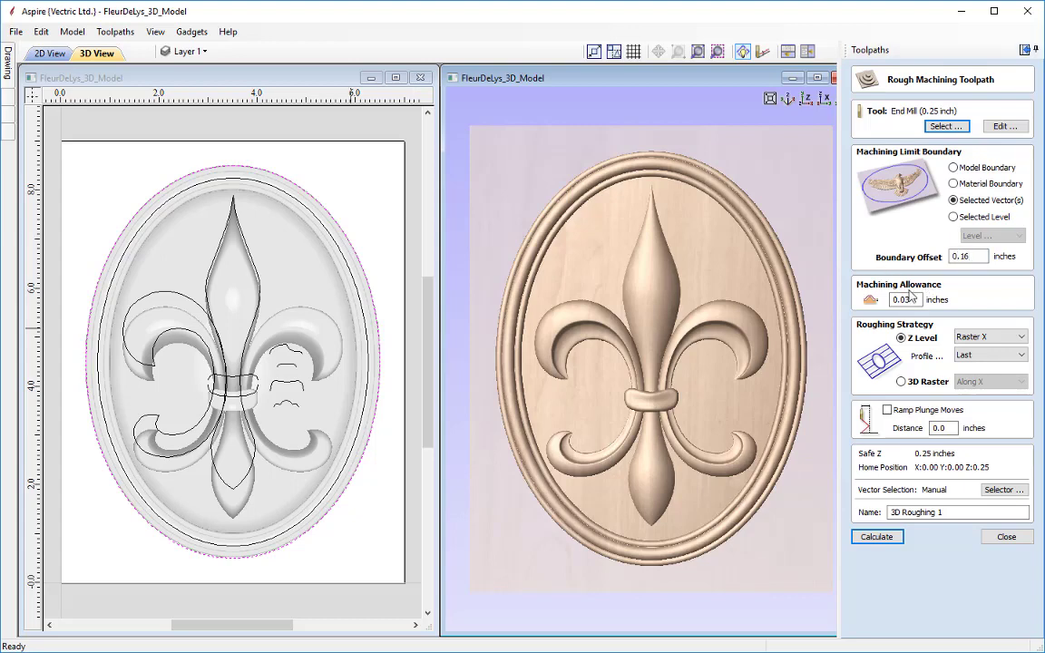
pyautogui.write('0.03')
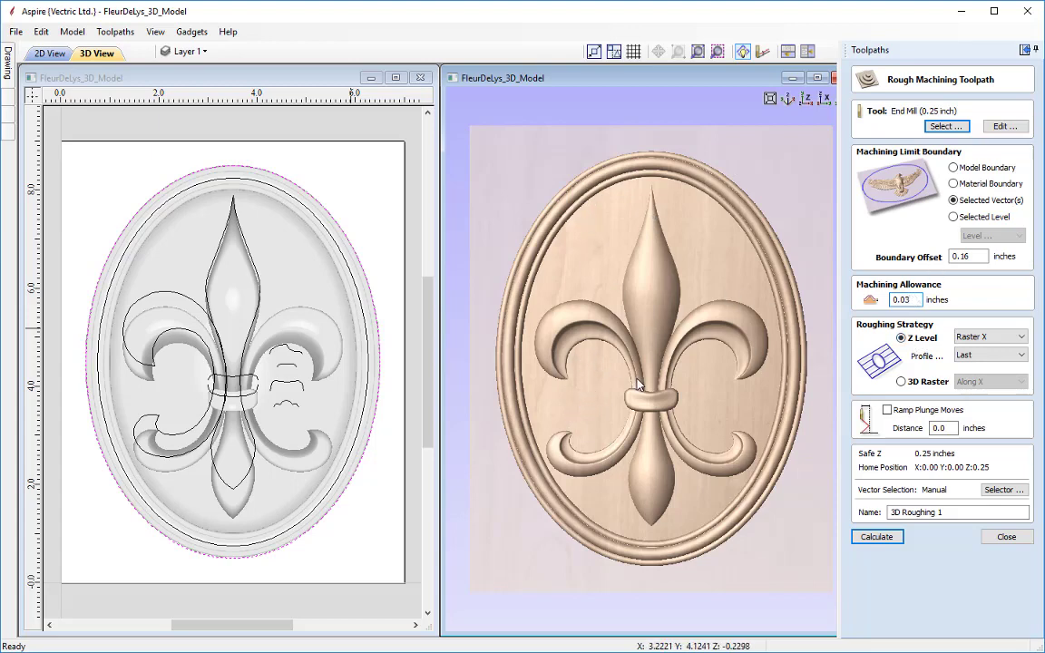
pyautogui.click(901, 382)
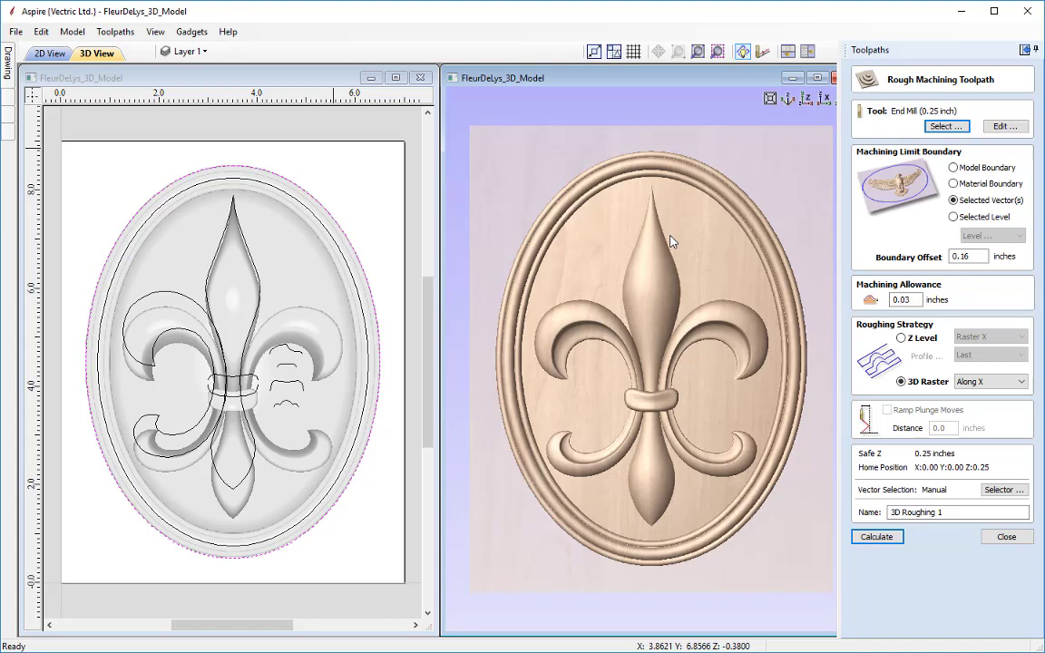
pyautogui.click(901, 338)
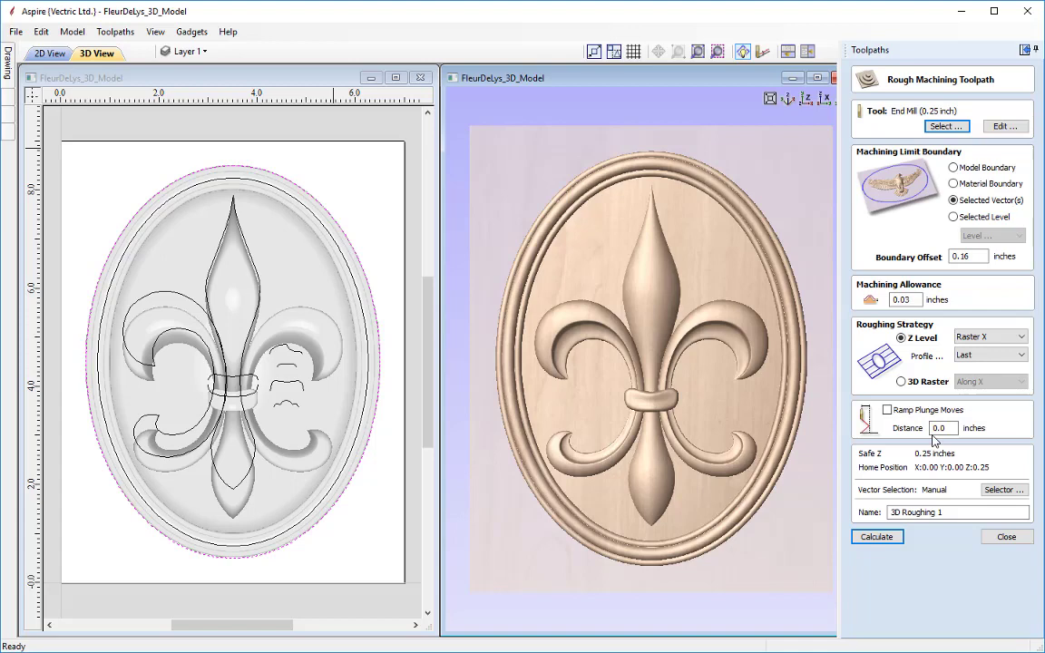
# Name the roughing toolpath "3D Roughing" and calculate it.
pyautogui.click(955, 511)
pyautogui.press('BackSpace')
pyautogui.press('BackSpace')
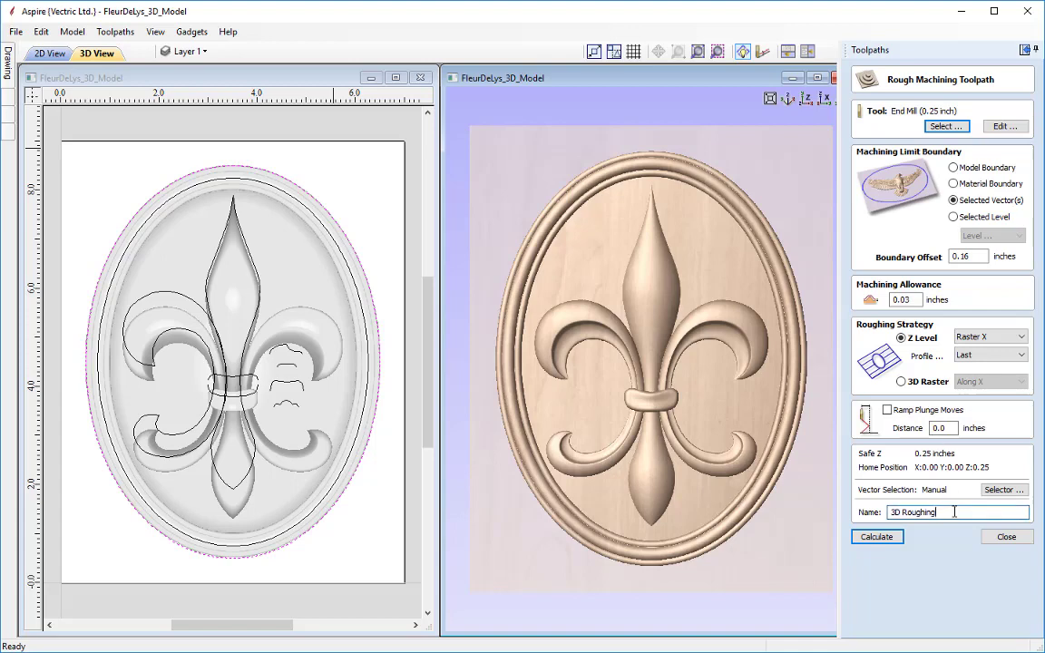
pyautogui.click(876, 537)
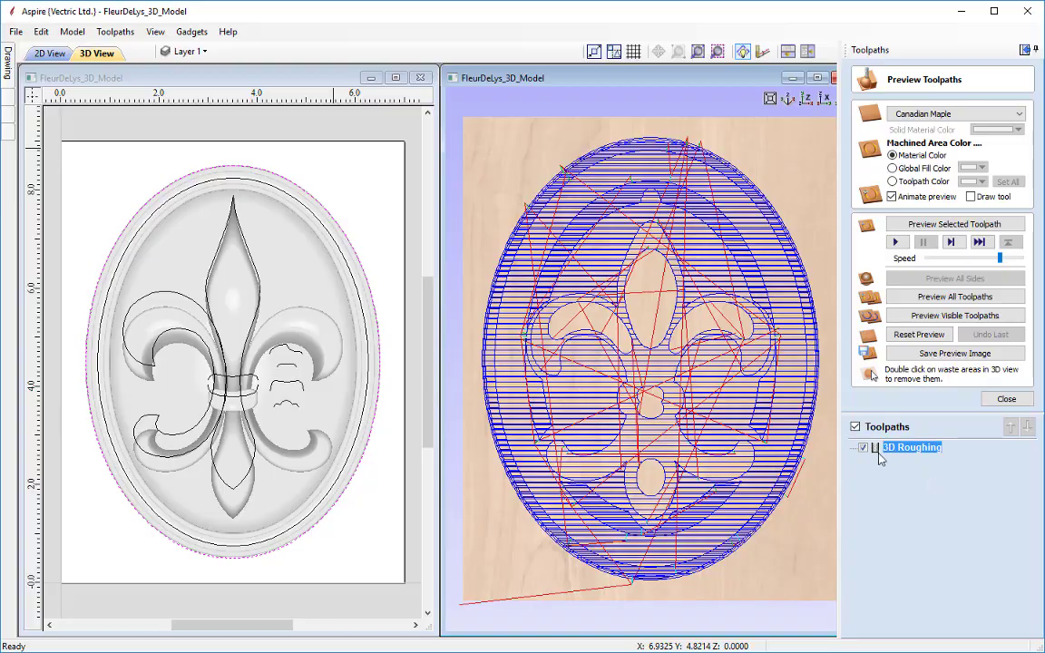
# Preview the 3D Roughing toolpath cut in the material, inspect the simulated cut and close the preview.
pyautogui.moveTo(625, 437); pyautogui.dragTo(622, 465)
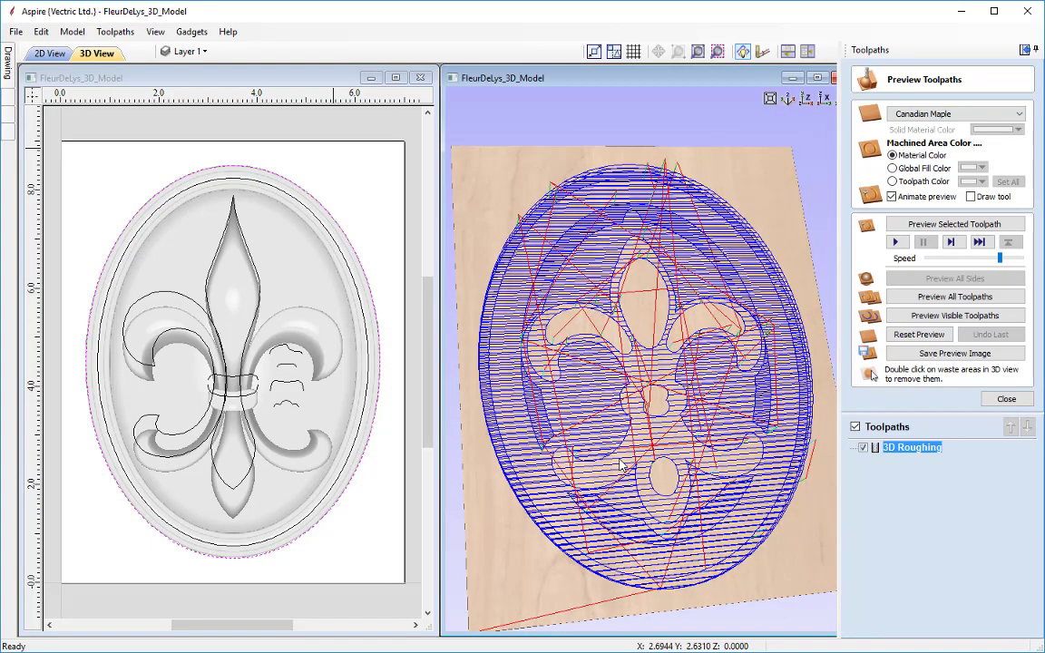
pyautogui.click(967, 232)
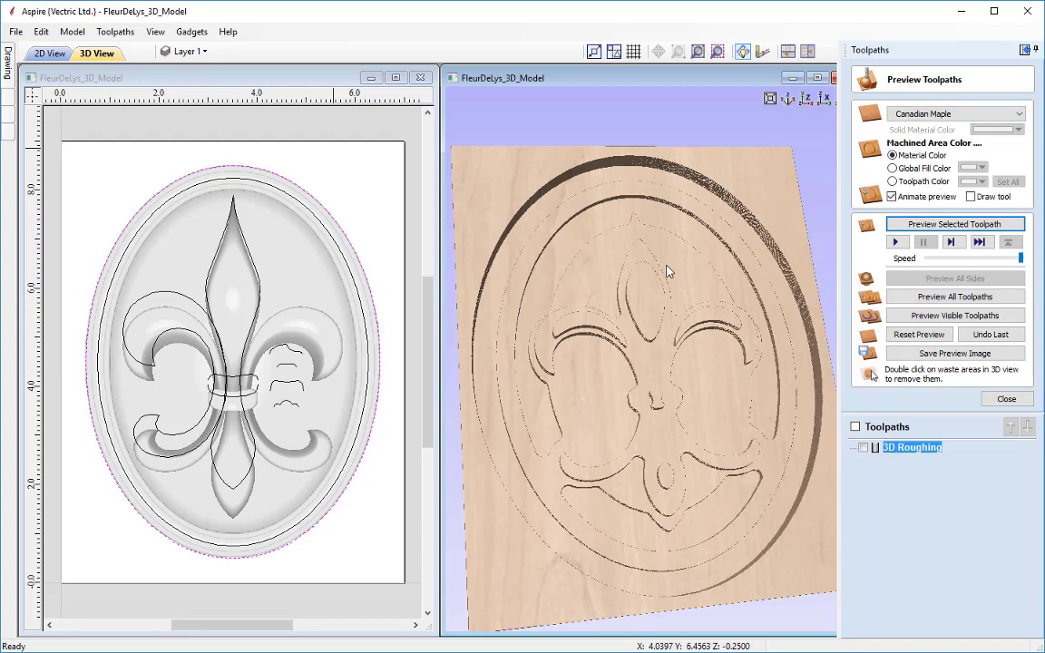
pyautogui.moveTo(528, 426); pyautogui.dragTo(683, 385)
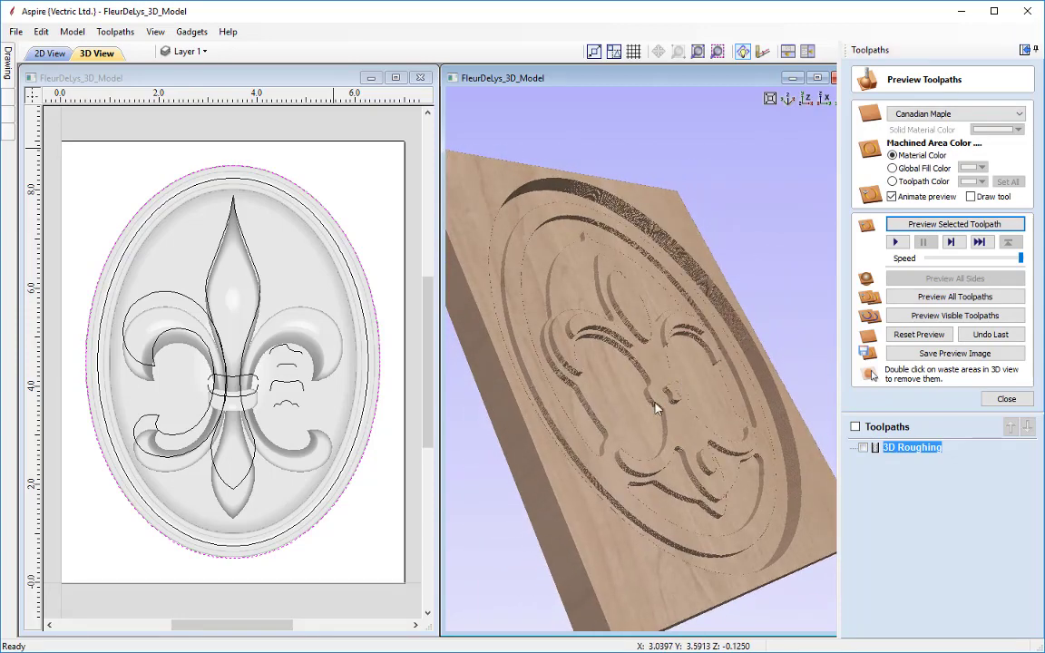
pyautogui.press('1')
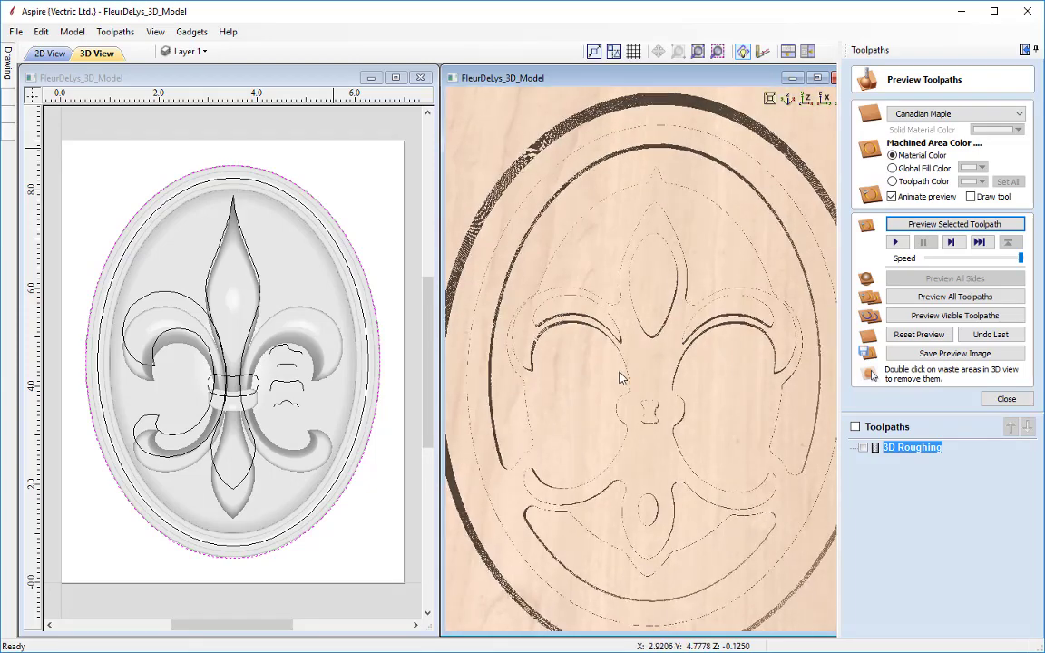
pyautogui.click(770, 98)
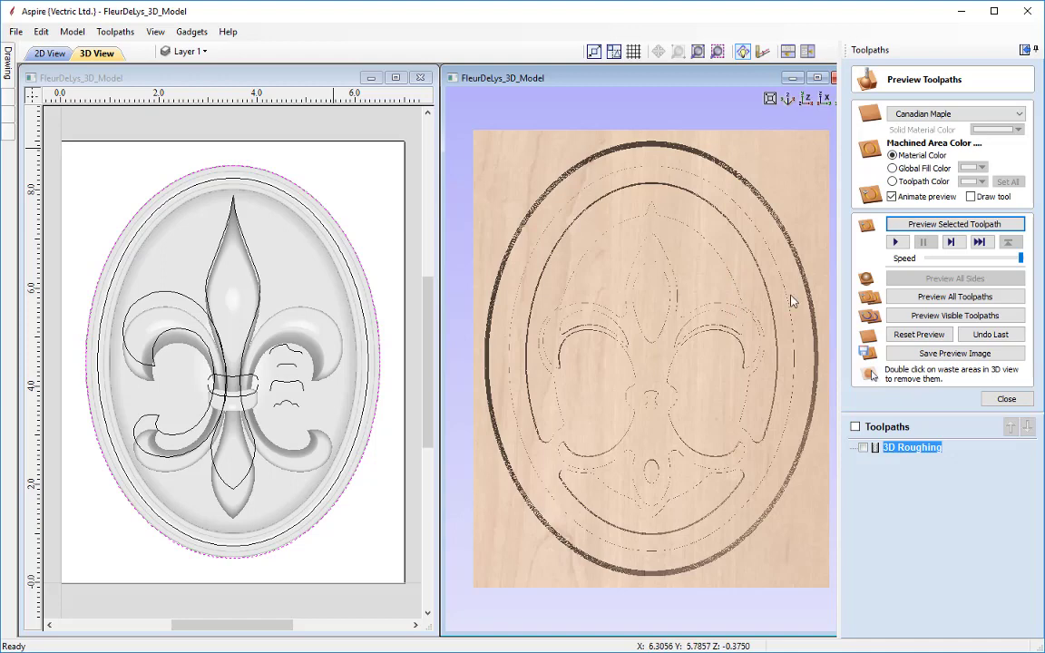
pyautogui.click(1007, 399)
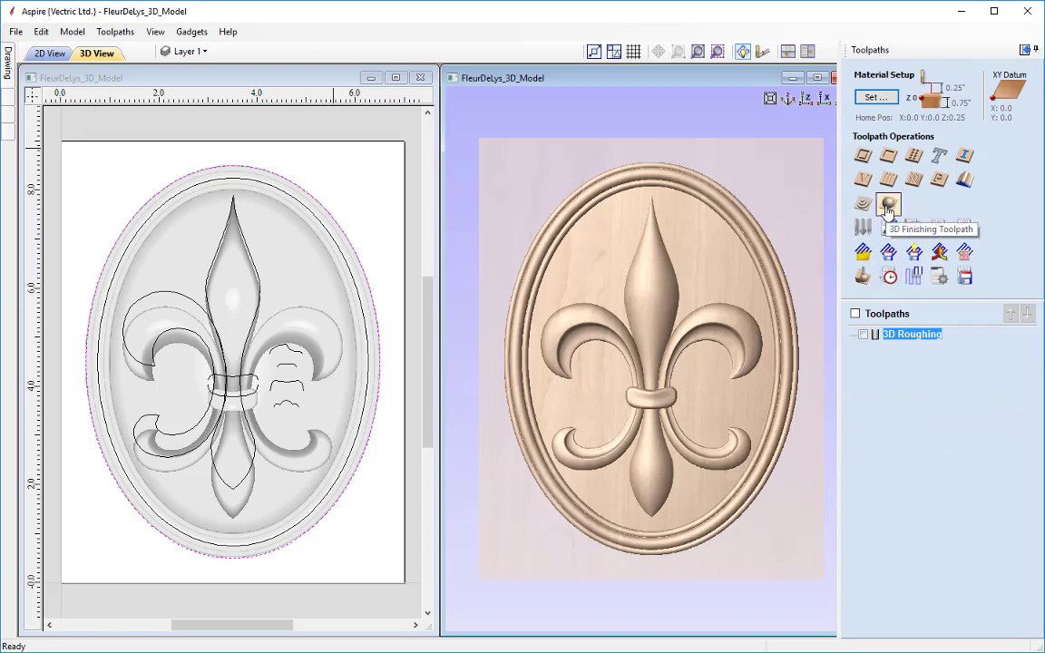
# Start a 3D finishing toolpath and assign the Ball Nose (0.125 inch) from the imperial tools.
pyautogui.click(888, 207)
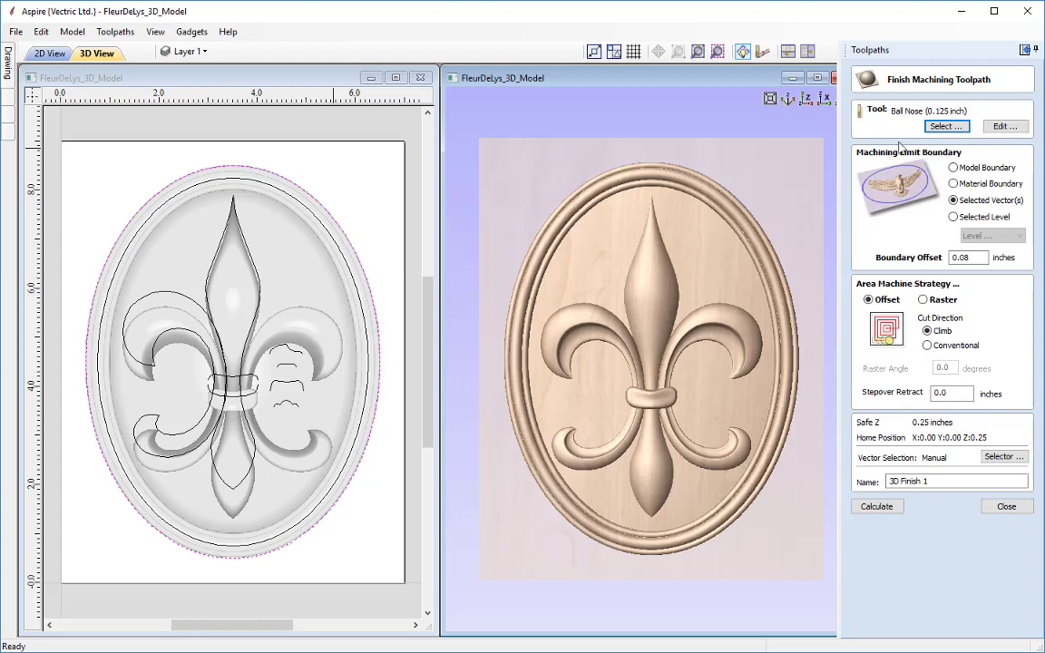
pyautogui.click(939, 127)
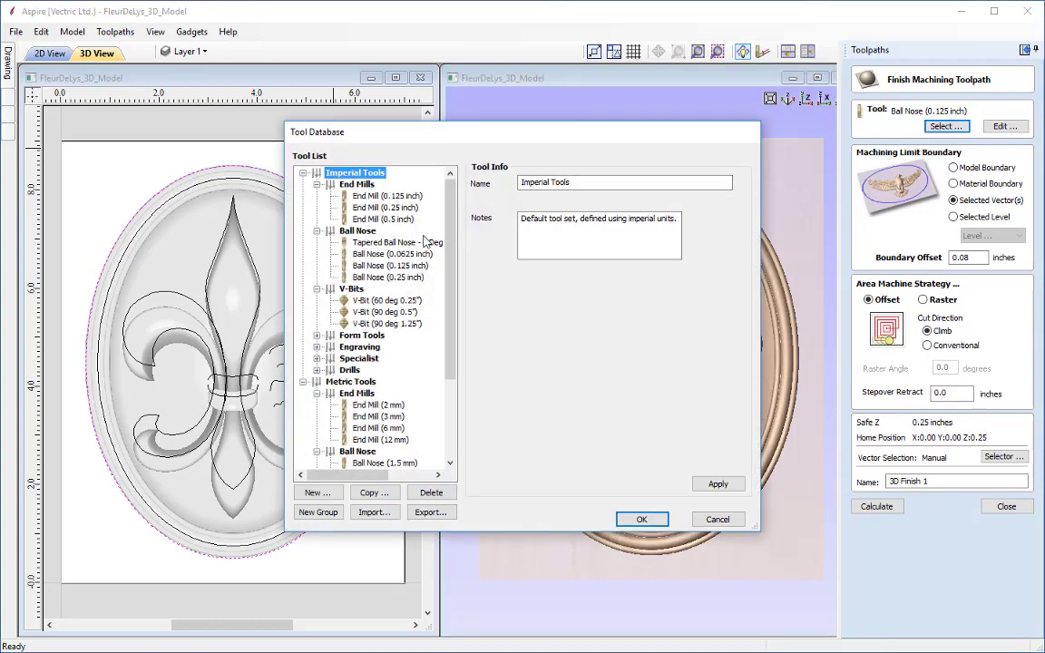
pyautogui.click(390, 265)
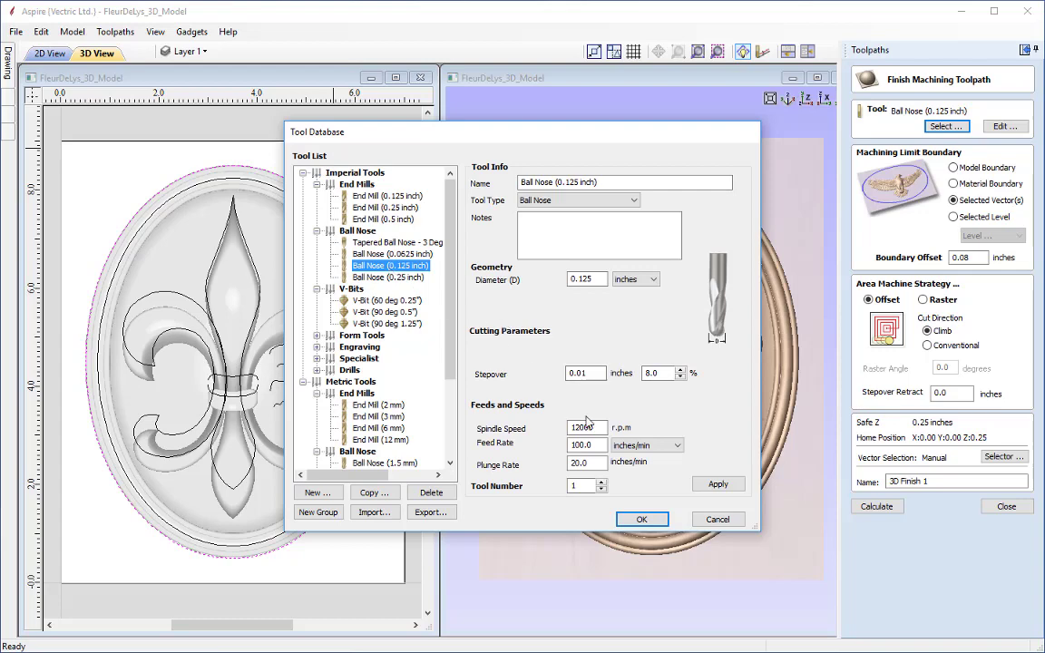
pyautogui.click(641, 520)
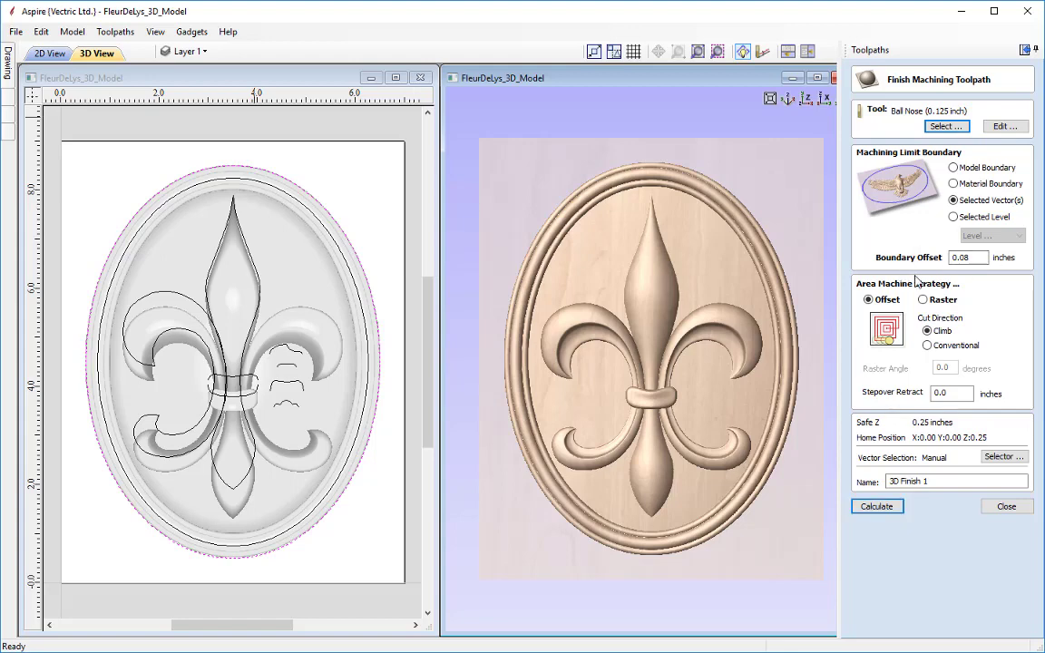
# Try the Raster area machining strategy for the finishing toolpath and return to the Offset strategy.
pyautogui.press('Tab')
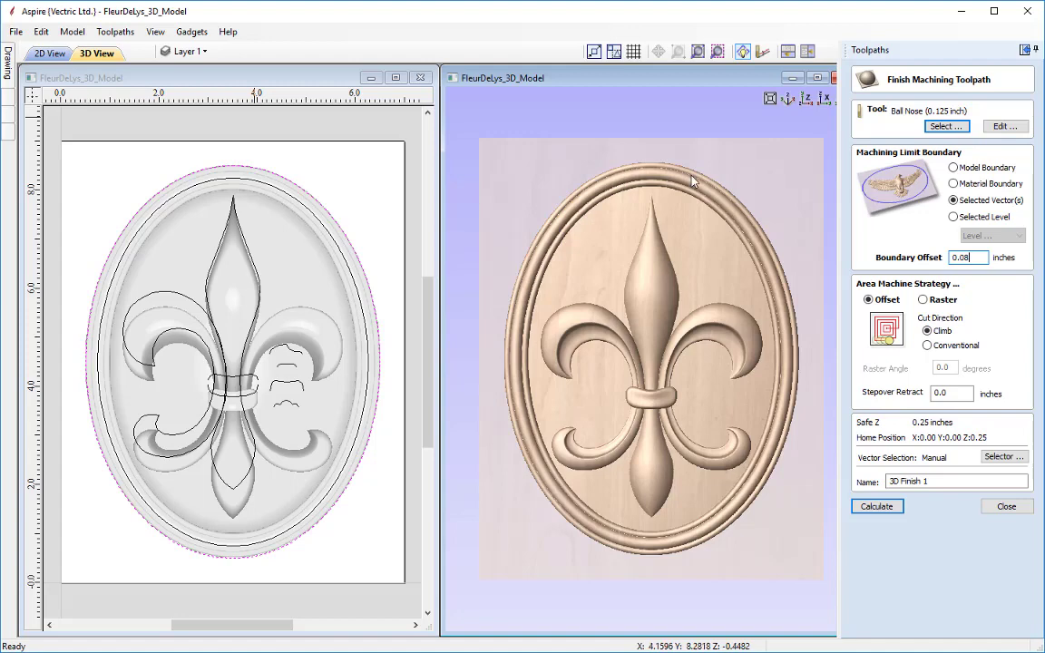
pyautogui.click(541, 437)
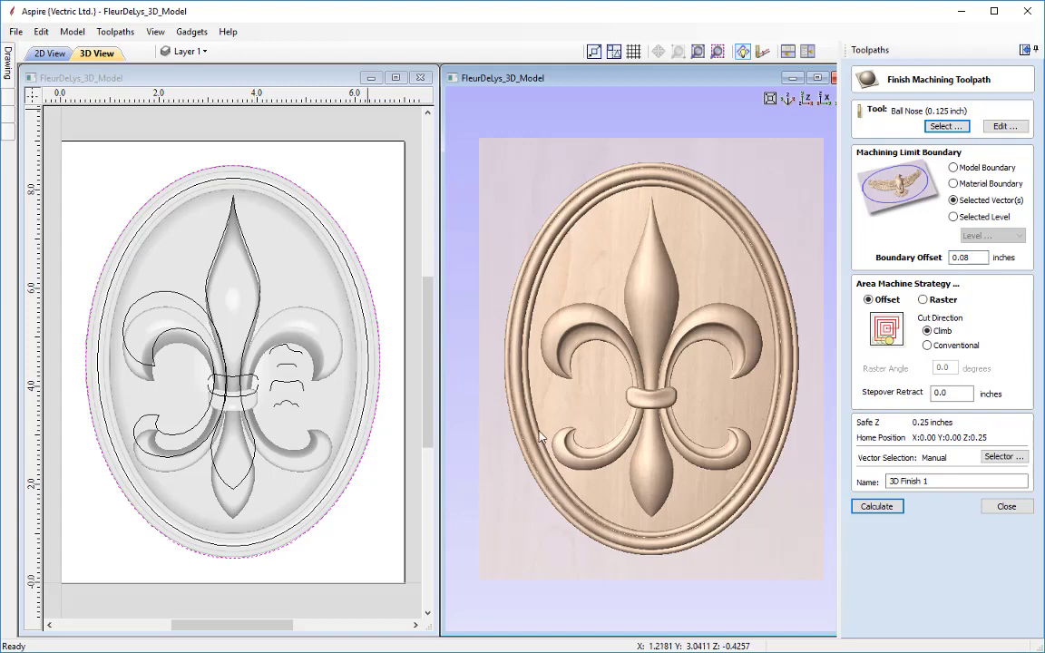
pyautogui.click(922, 299)
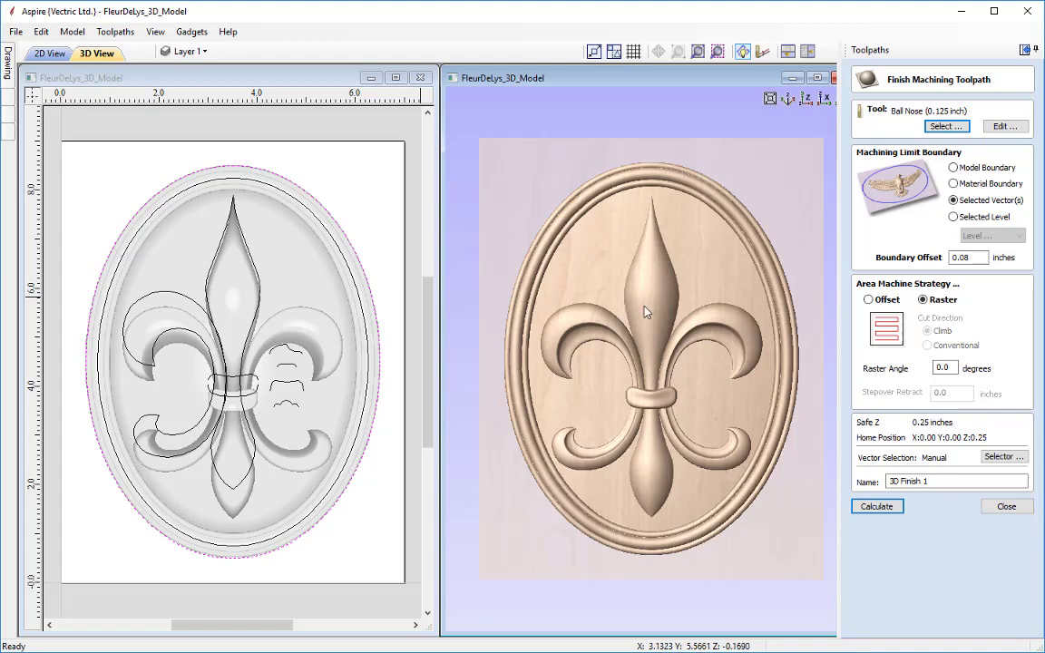
pyautogui.click(869, 301)
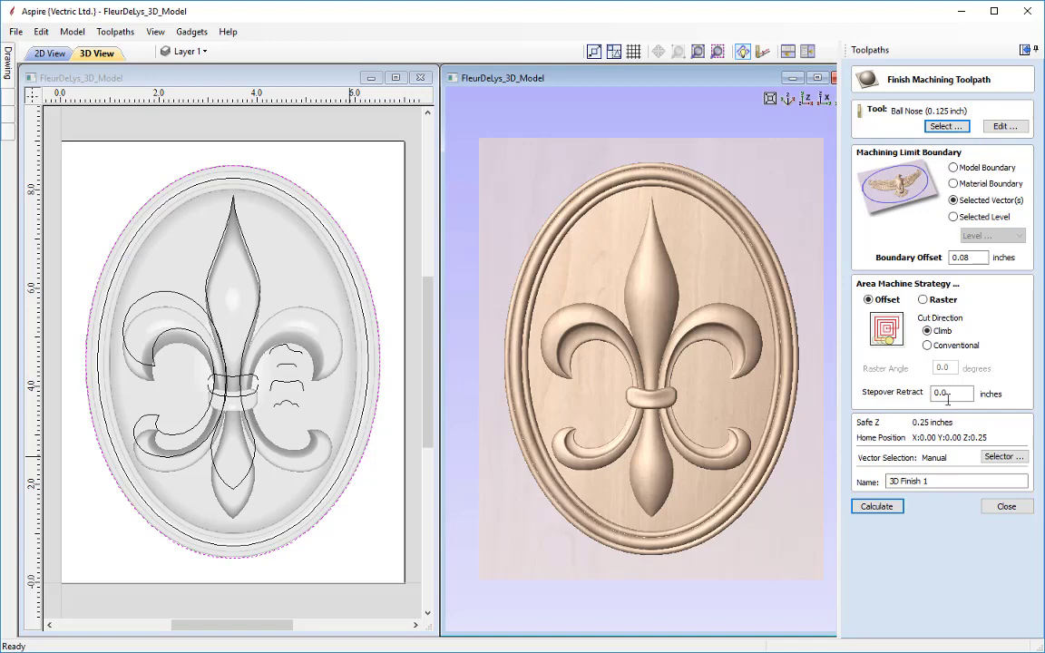
# Name the finishing toolpath "3D Finish 0.125BN" and calculate it.
pyautogui.click(948, 486)
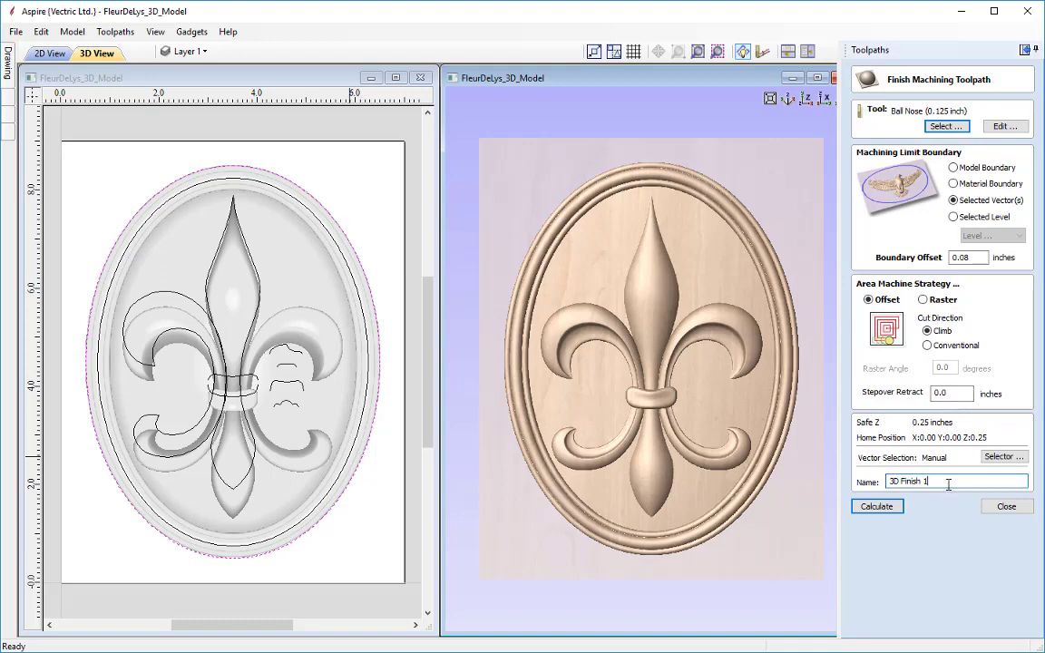
pyautogui.press('BackSpace')
pyautogui.press('BackSpace')
pyautogui.write('0.125BN')
pyautogui.click(880, 506)
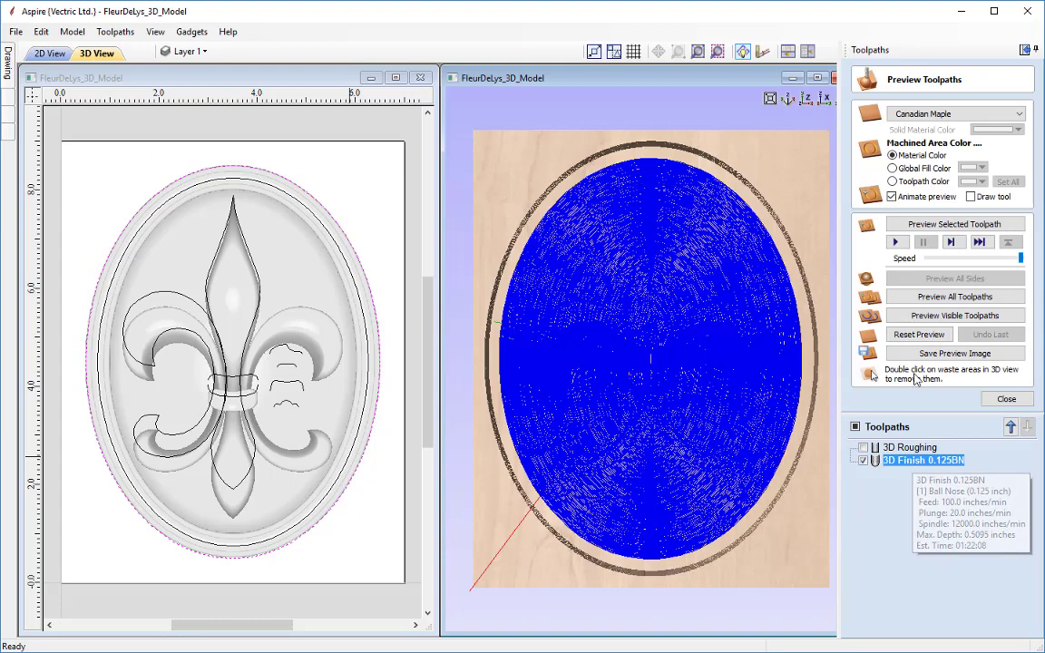
# Preview the 3D Finish 0.125BN toolpath with the tool drawn, inspect the simulated cut and close the preview.
pyautogui.click(971, 197)
pyautogui.click(964, 226)
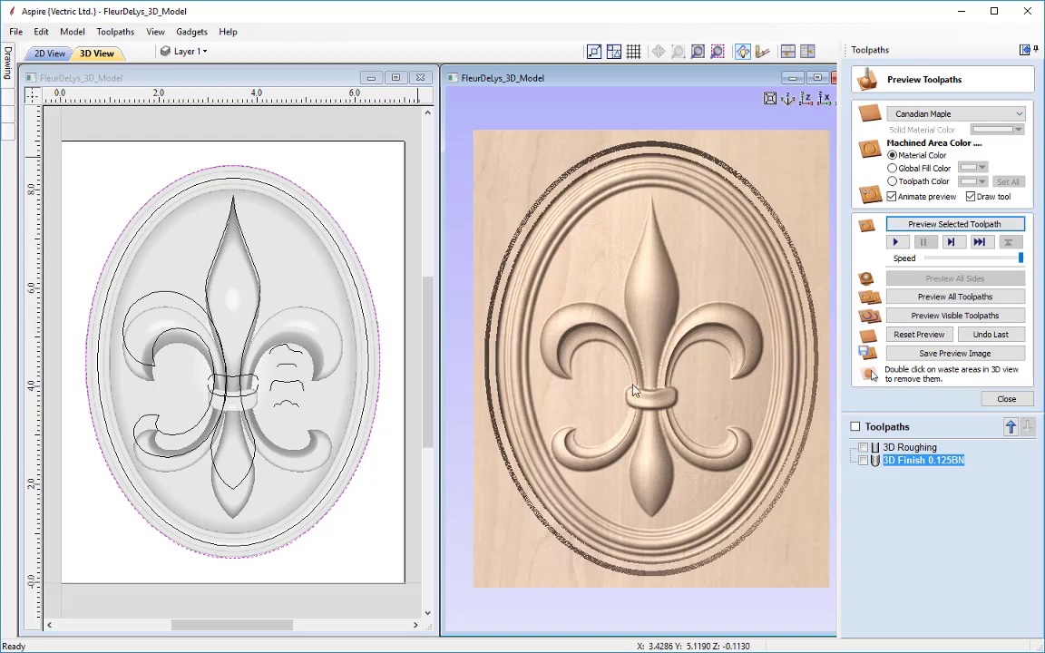
pyautogui.moveTo(527, 399); pyautogui.dragTo(613, 401)
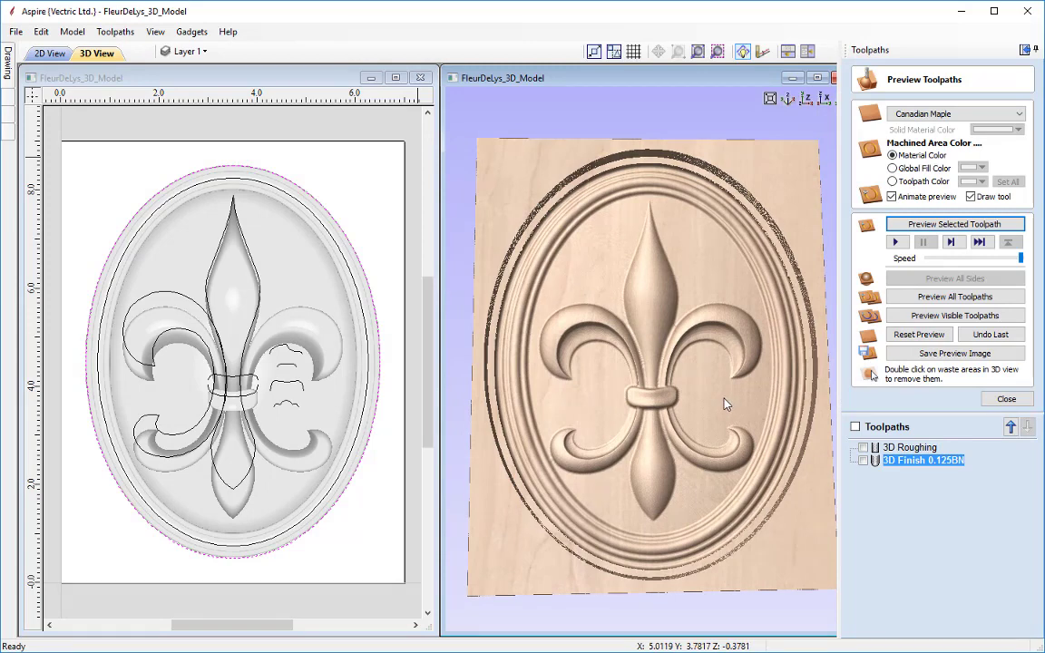
pyautogui.moveTo(726, 401); pyautogui.dragTo(723, 406)
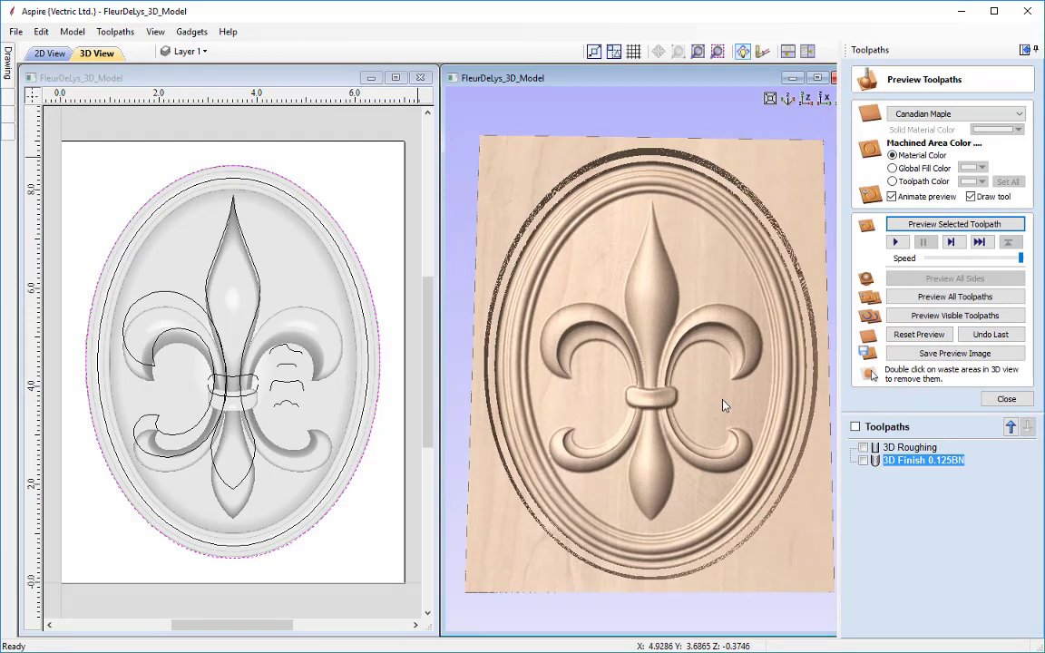
pyautogui.click(1007, 402)
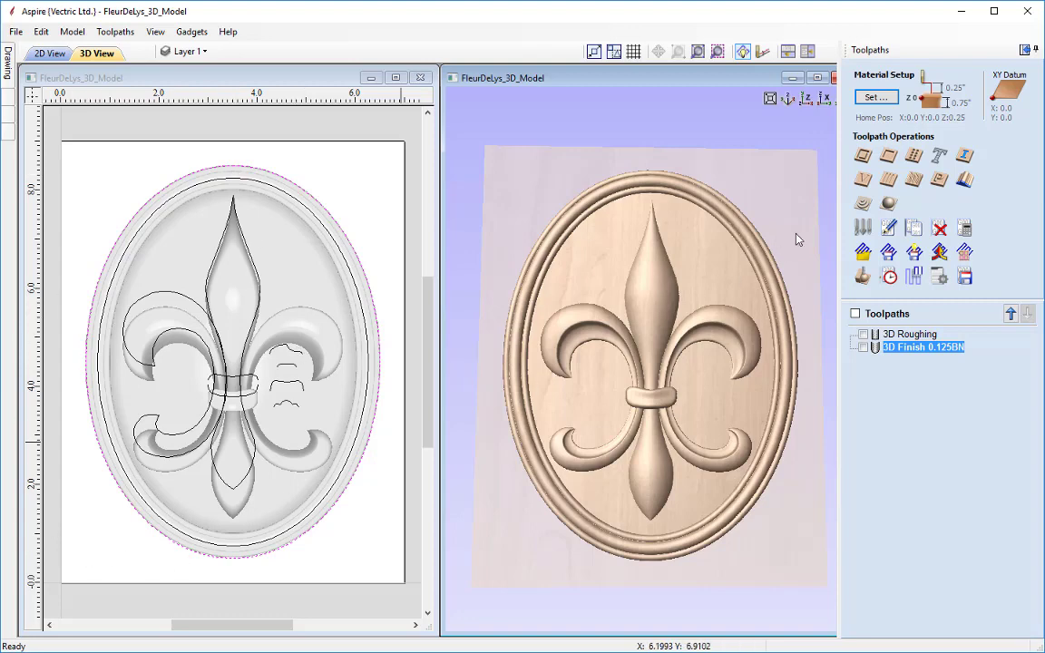
# Start a 2D profile toolpath on the outer oval with a 0.75 inch cut depth and the End Mill (0.25 inch) from the imperial tools.
pyautogui.click(860, 158)
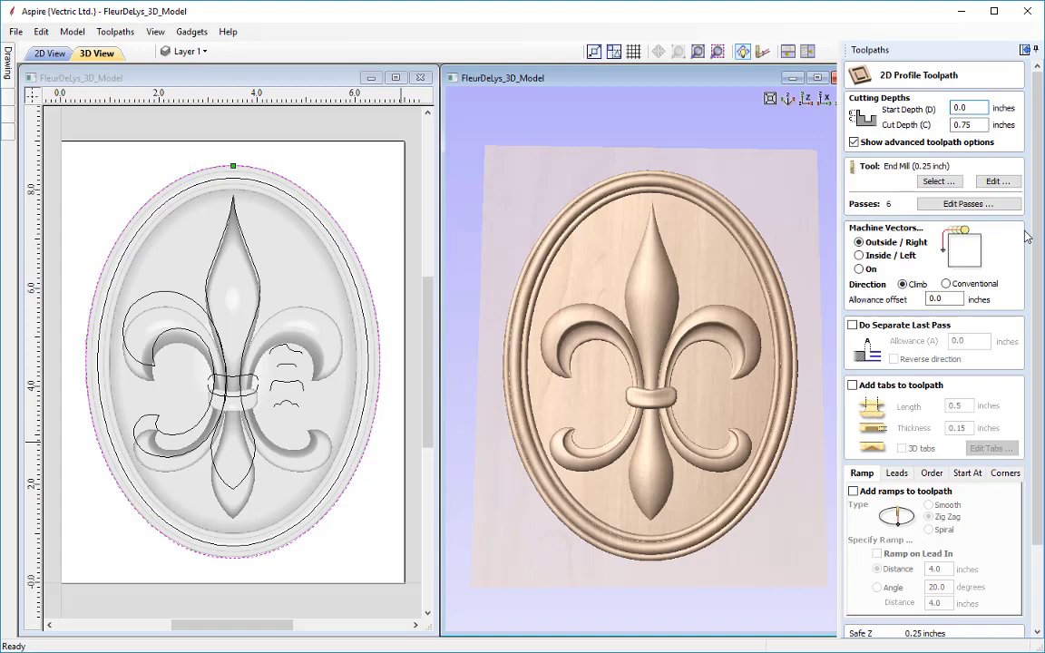
pyautogui.press('Tab')
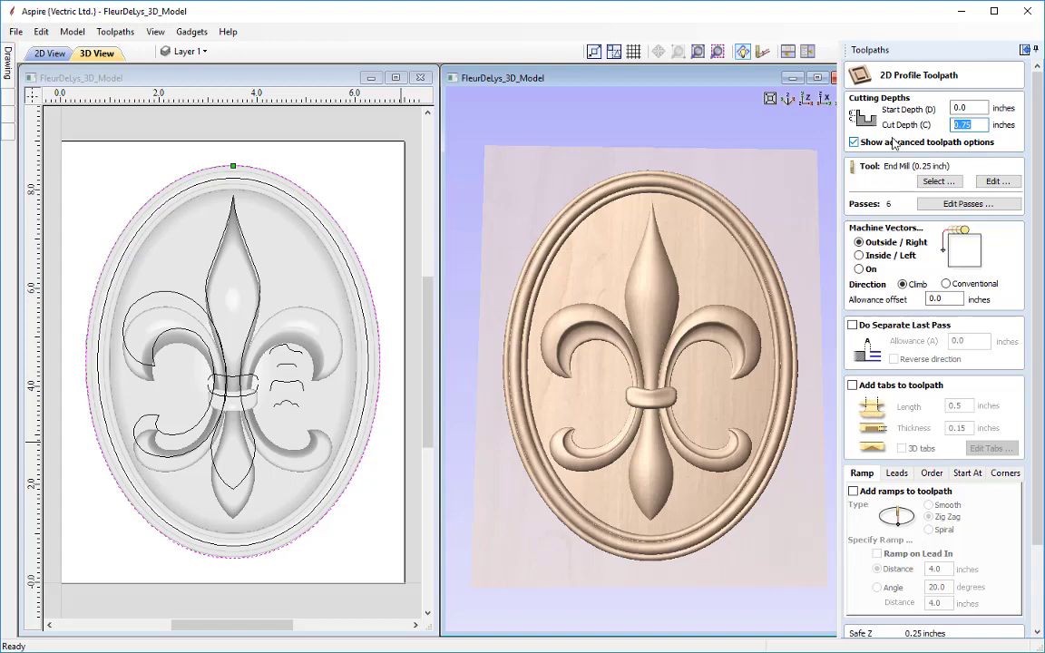
pyautogui.write('2')
pyautogui.hotkey('ctrl', 'z')
pyautogui.click(938, 182)
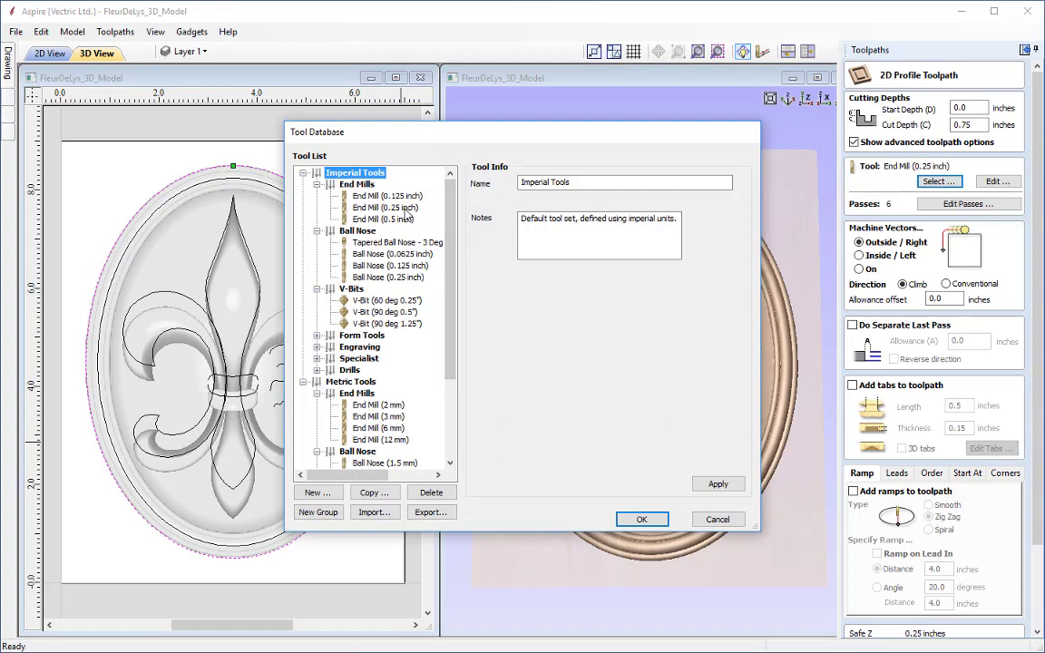
pyautogui.click(386, 207)
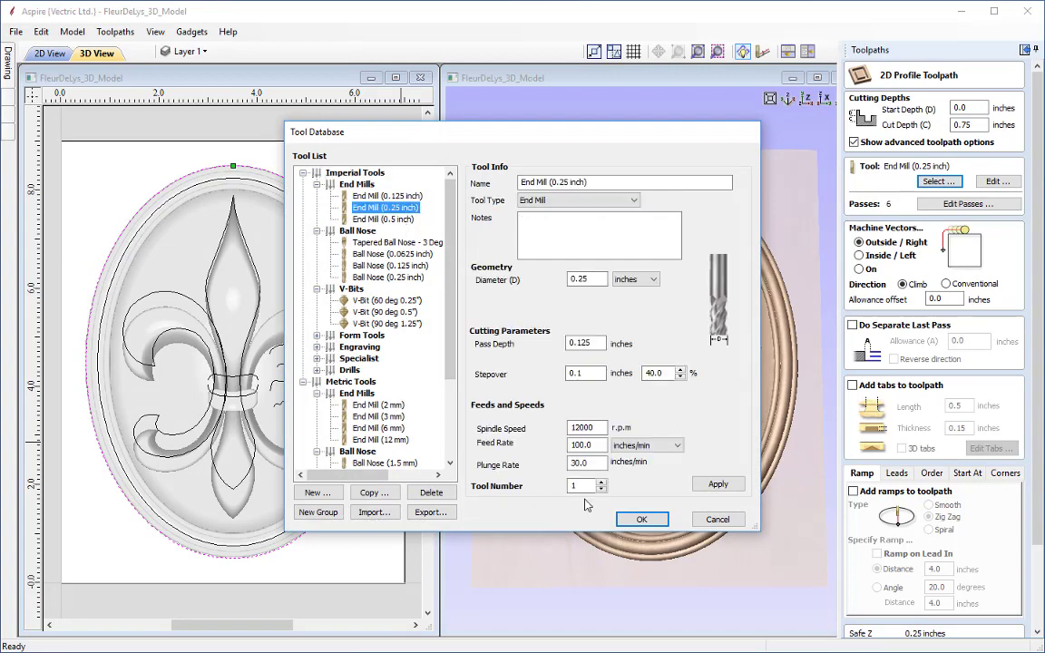
pyautogui.click(647, 519)
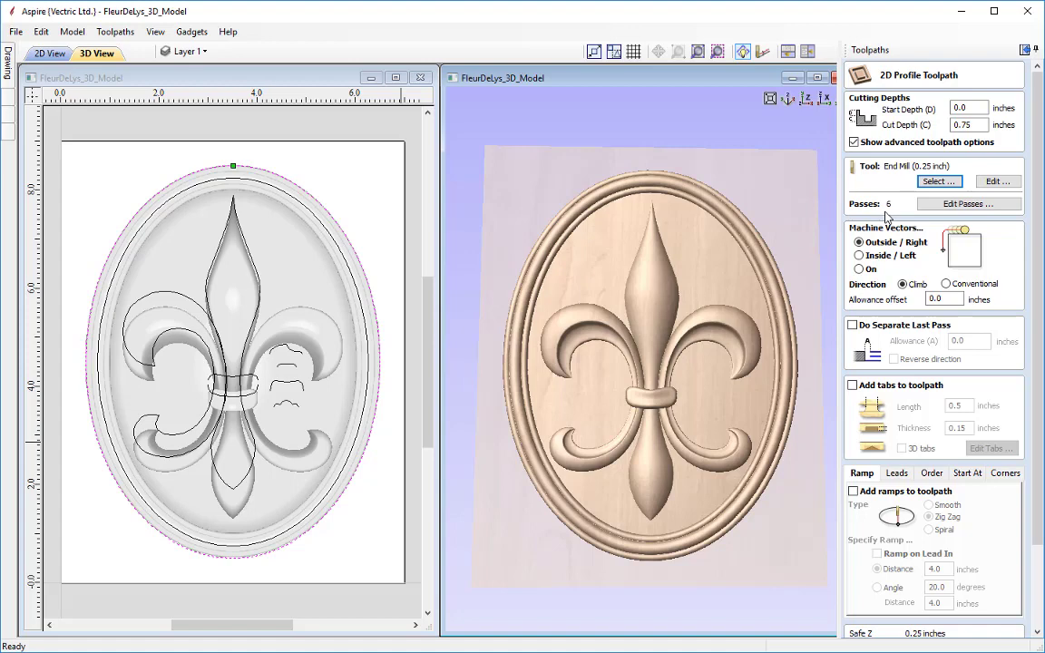
# Check the end mill's parameters and reduce the profile cut to 3 passes of 0.25 inches each.
pyautogui.click(1002, 183)
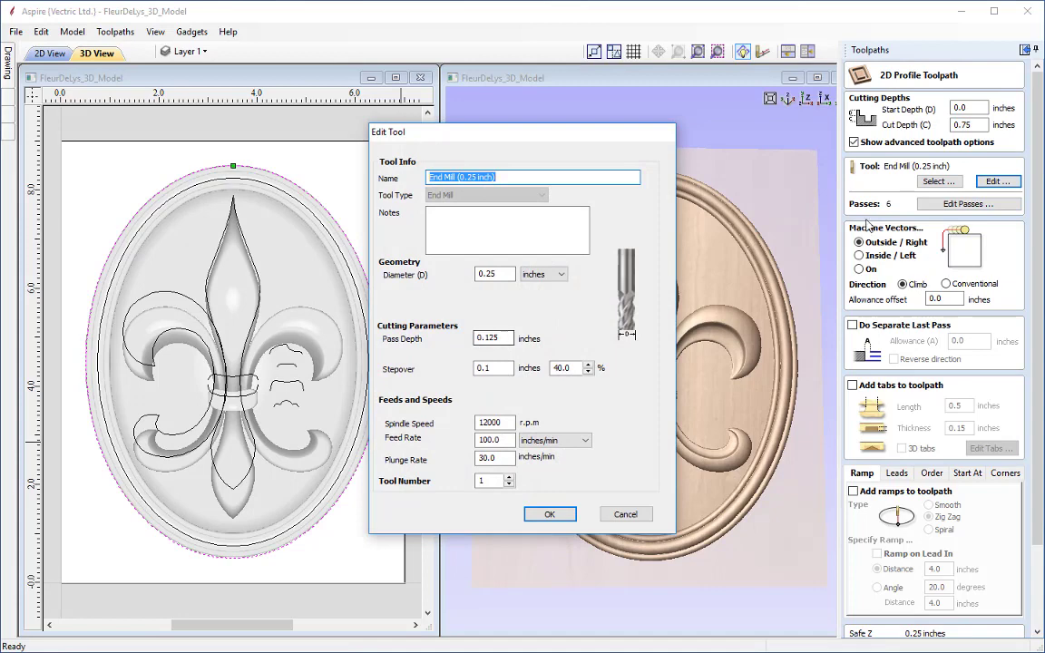
pyautogui.click(626, 514)
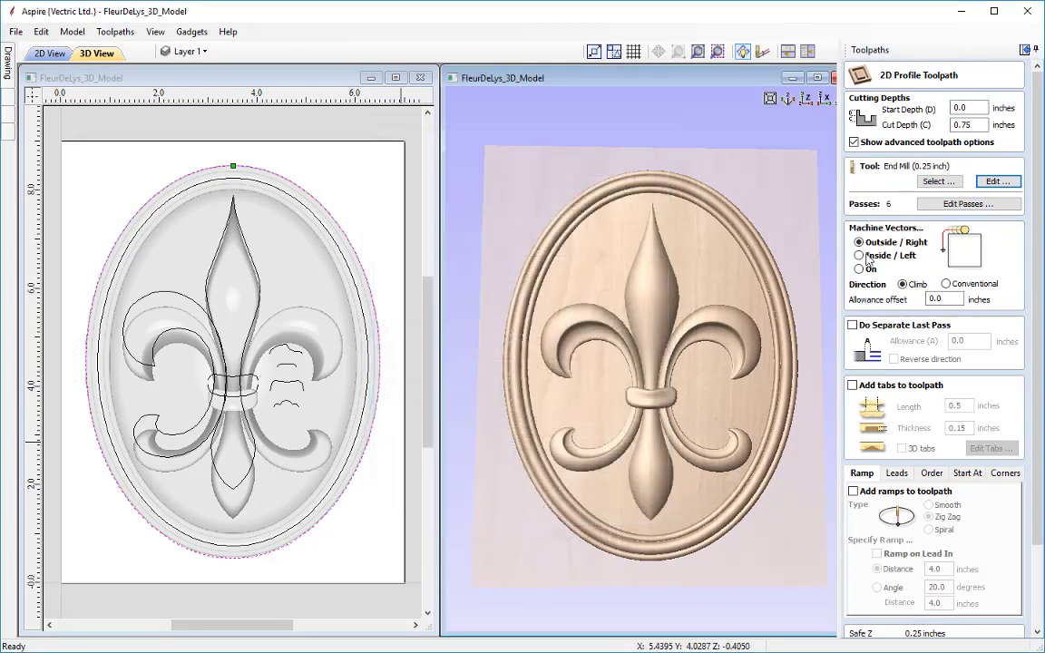
pyautogui.click(947, 205)
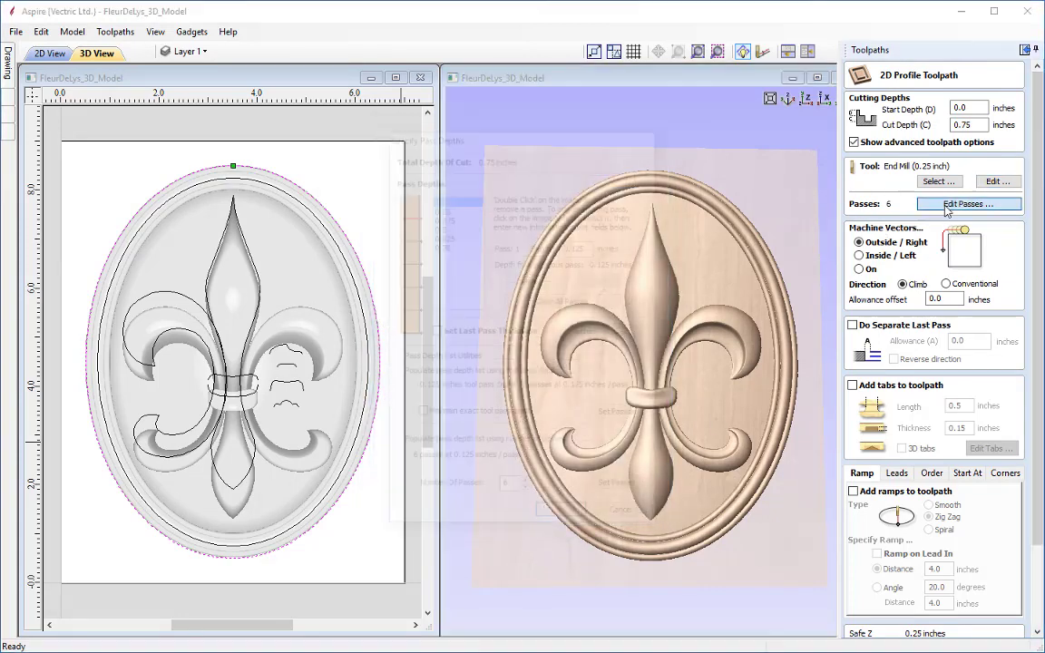
pyautogui.moveTo(607, 152); pyautogui.dragTo(555, 176)
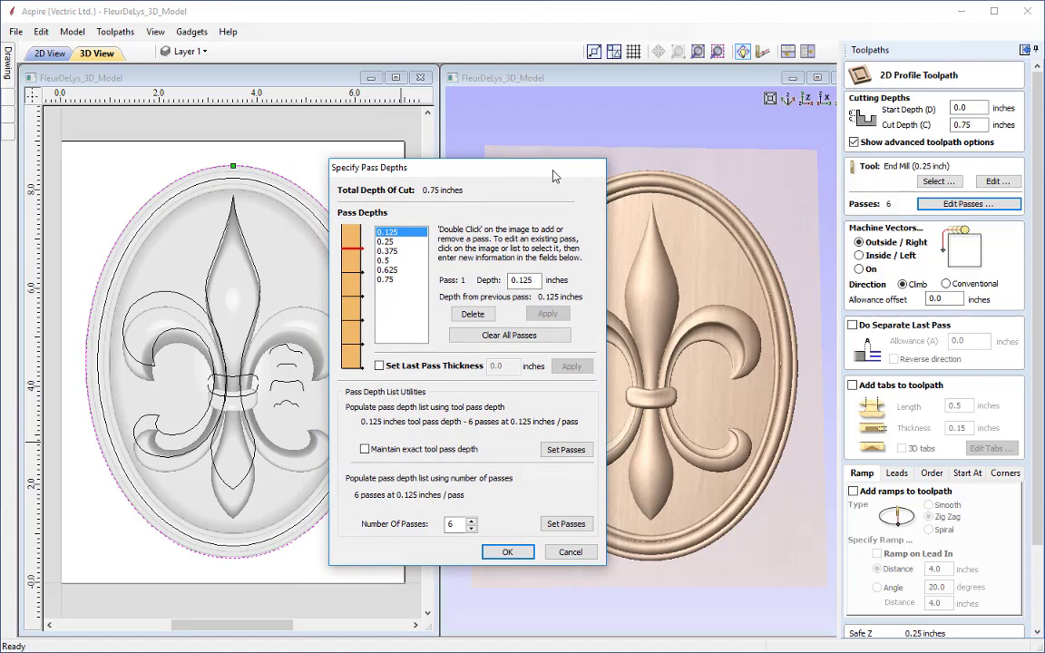
pyautogui.click(505, 335)
pyautogui.click(470, 528)
pyautogui.click(471, 528)
pyautogui.click(470, 528)
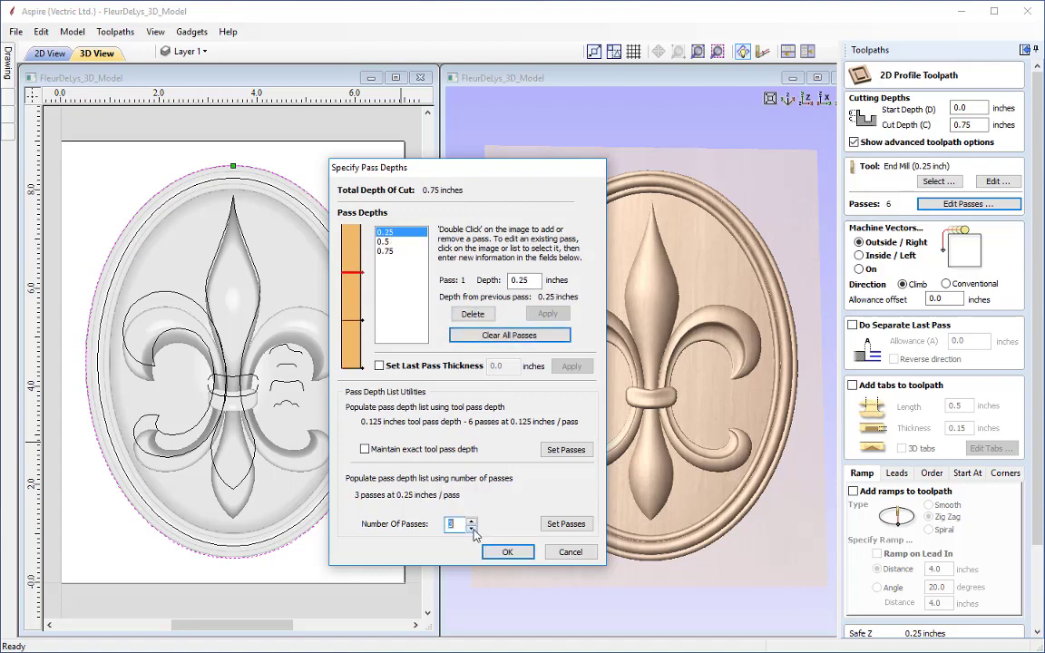
pyautogui.click(567, 526)
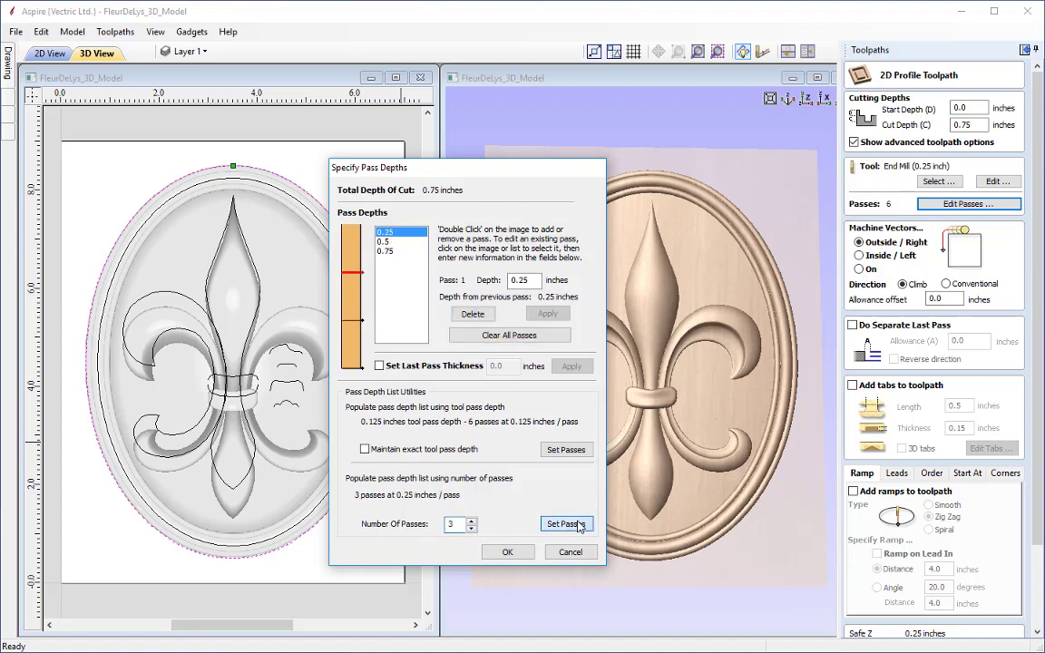
pyautogui.click(509, 552)
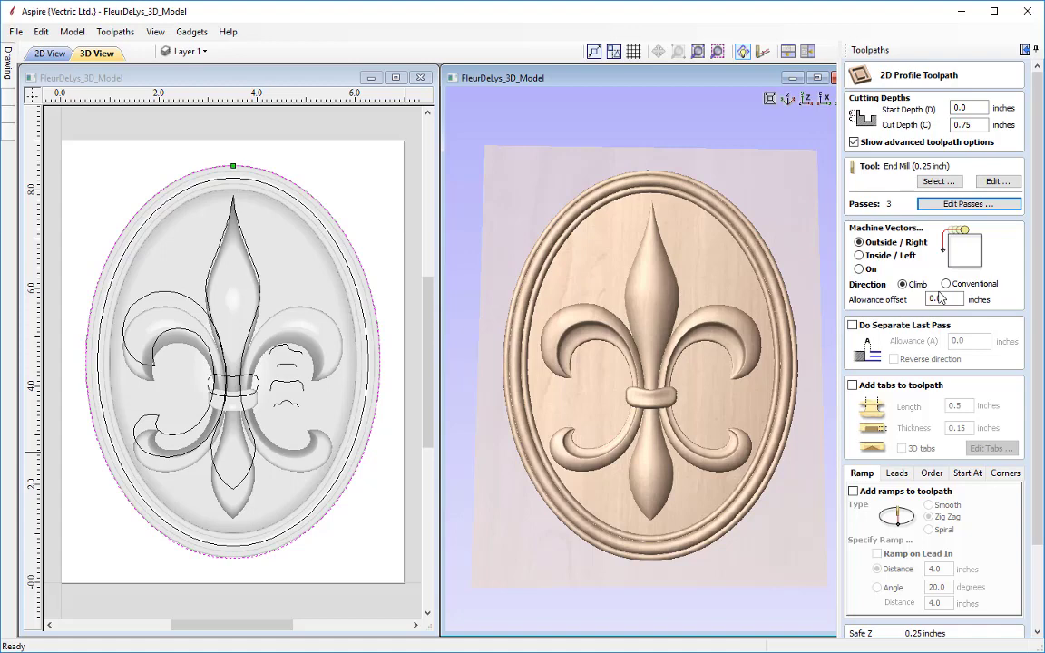
# Enable a separate last pass for the profile cut with an allowance of 0.01 inches.
pyautogui.click(853, 325)
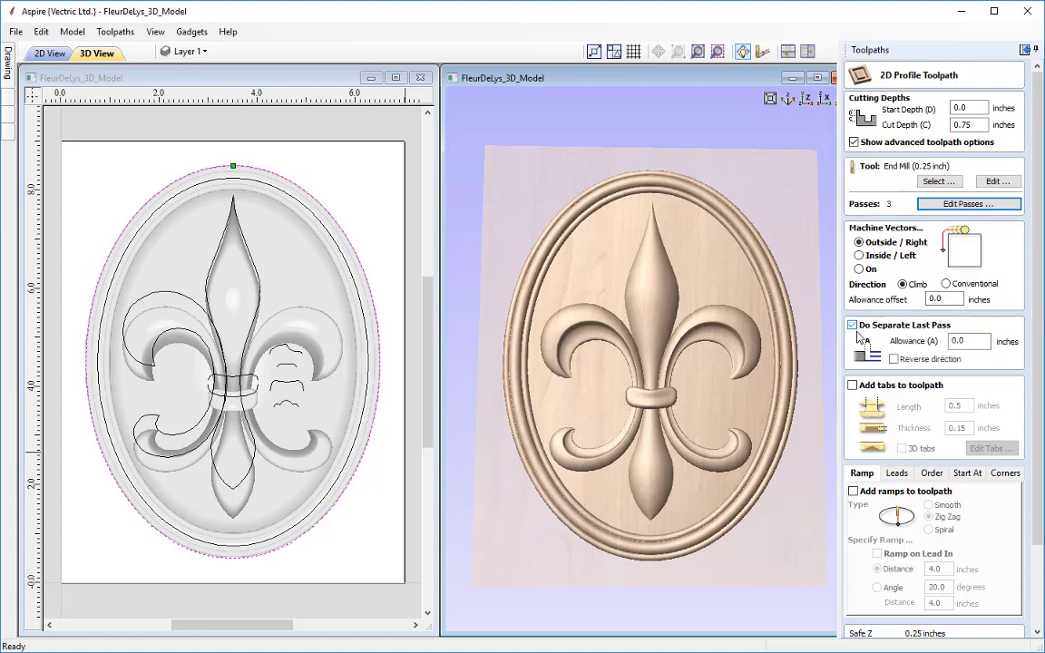
pyautogui.click(949, 343)
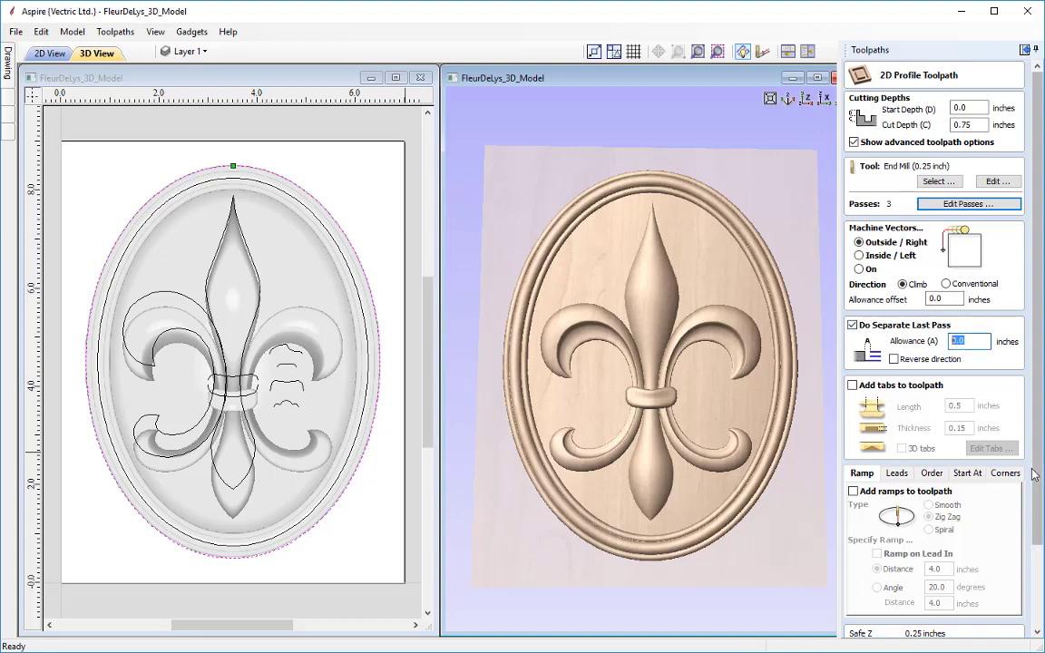
pyautogui.write('0.01')
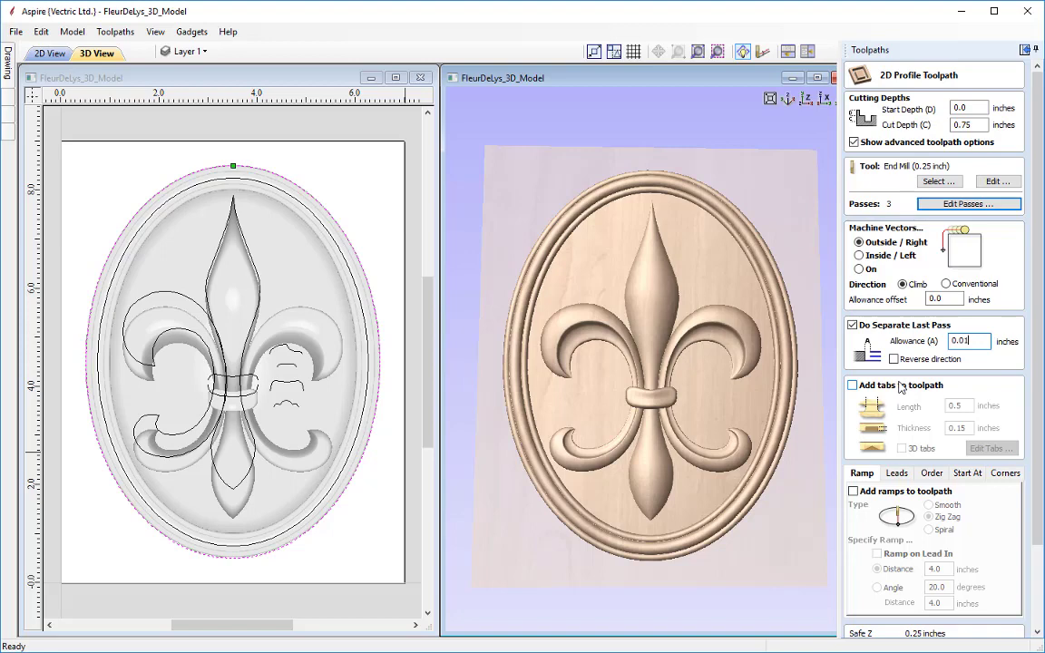
# Add 3D tabs to the profile toolpath with a length of 0.5 inches and a thickness of 0.15 inches.
pyautogui.click(853, 386)
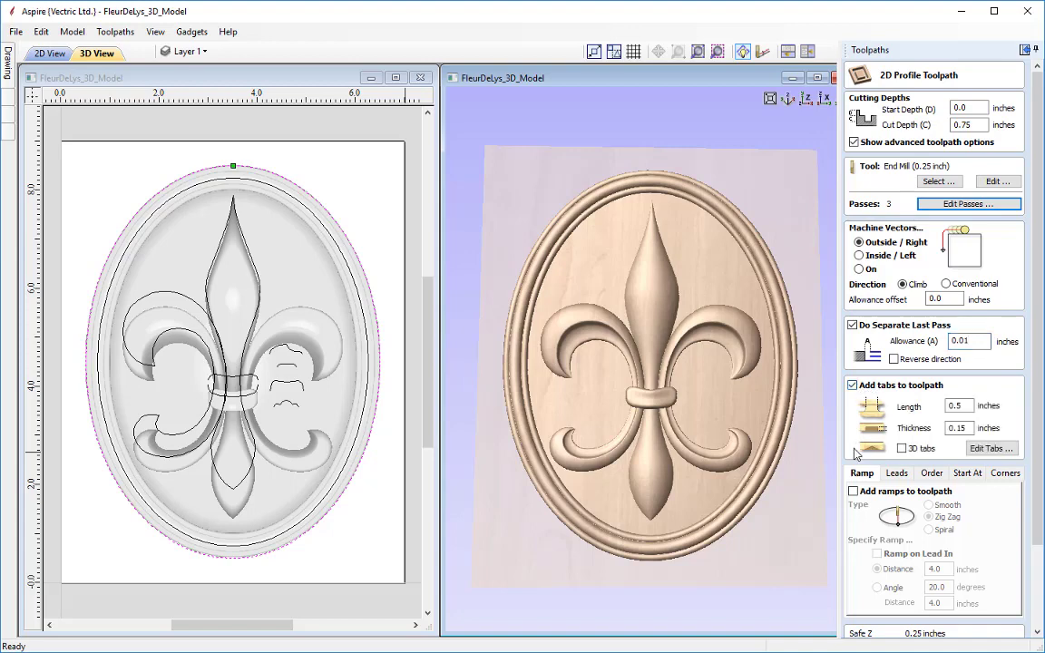
pyautogui.press('Tab')
pyautogui.write('0.5')
pyautogui.press('Tab')
pyautogui.write('0.15')
pyautogui.click(901, 448)
# Place a constant number of 4 tabs around the outer oval, with the first at the machining start point.
pyautogui.click(979, 450)
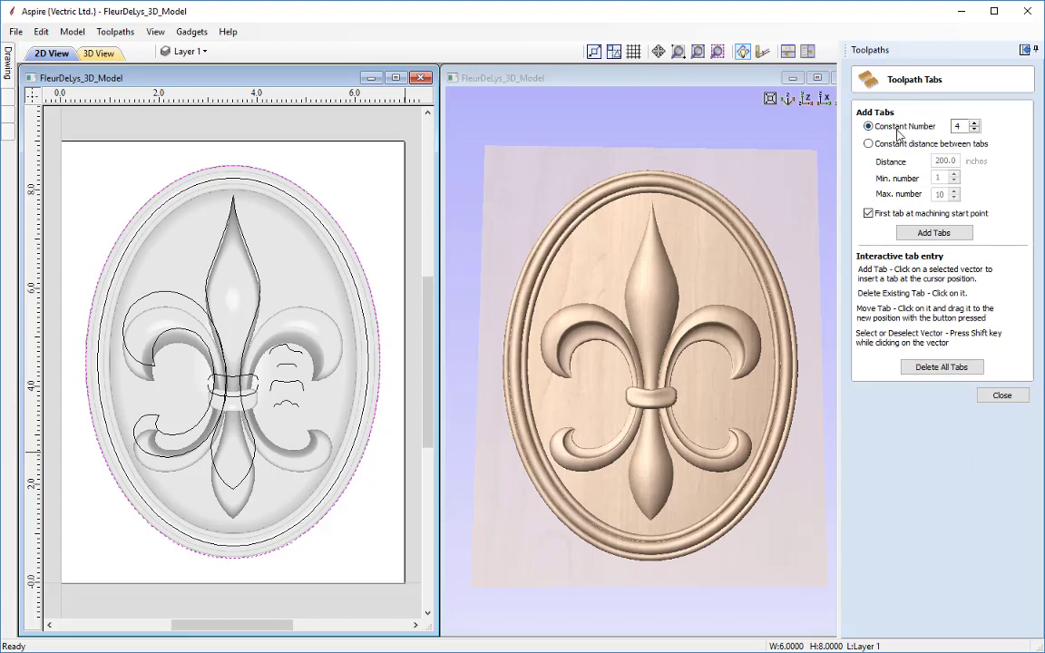
pyautogui.click(934, 234)
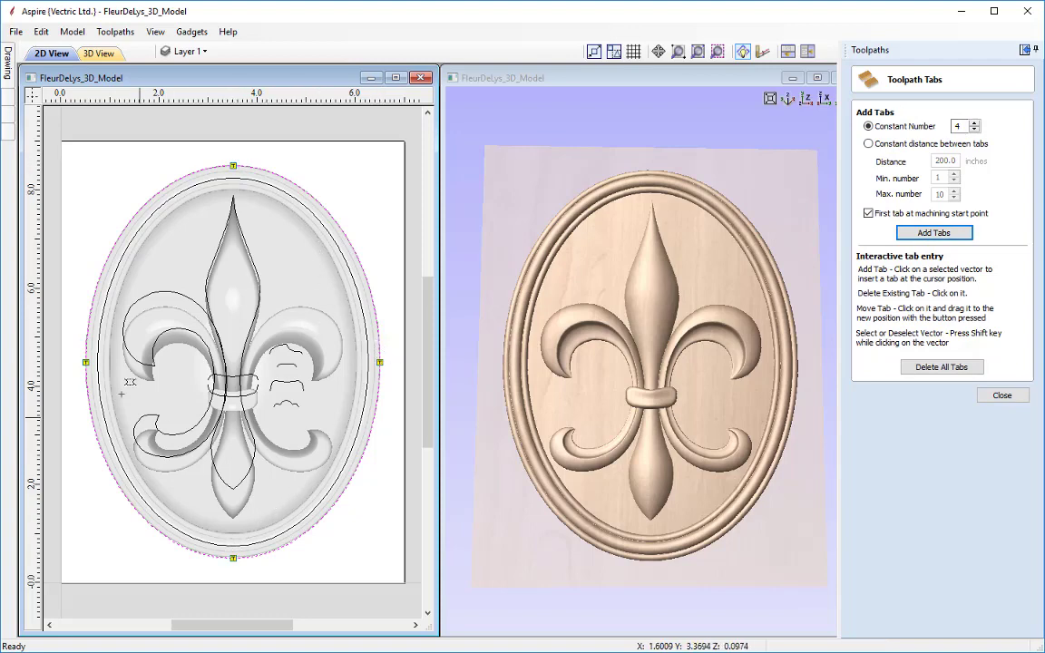
pyautogui.click(1003, 396)
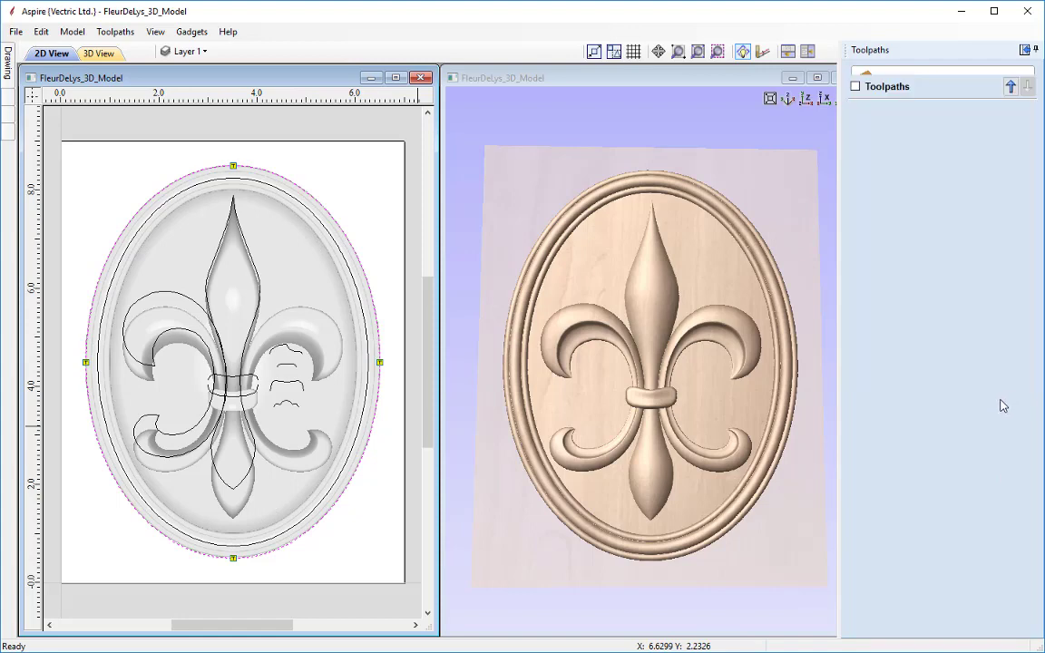
# Review the ramp, leads, order, start point and corner options of the profile toolpath.
pyautogui.scroll(-3, 923, 430)
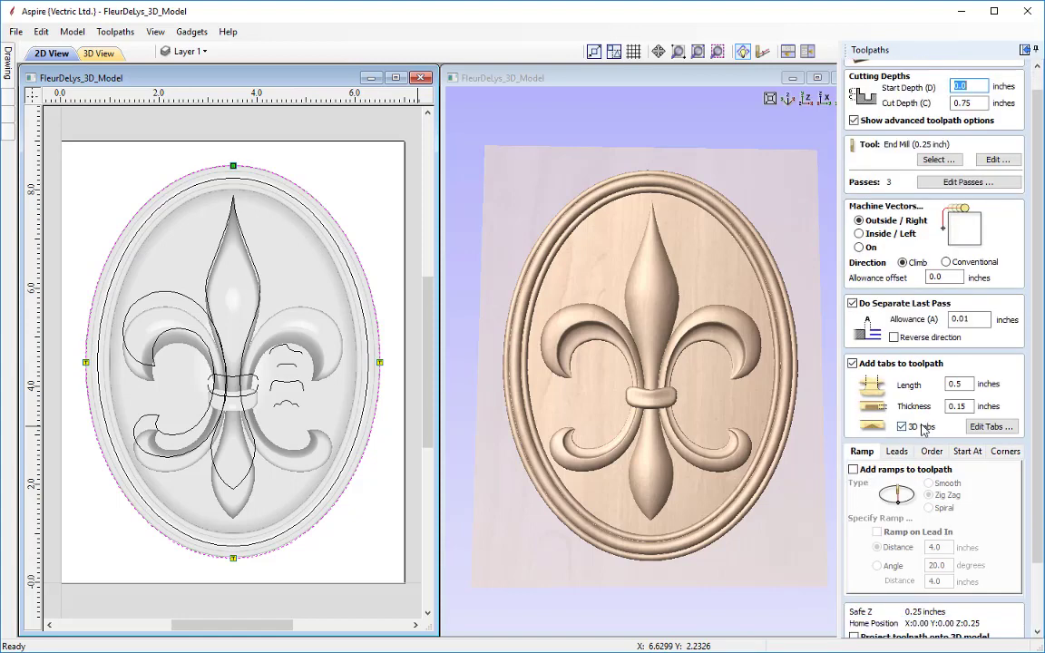
pyautogui.scroll(-1, 924, 426)
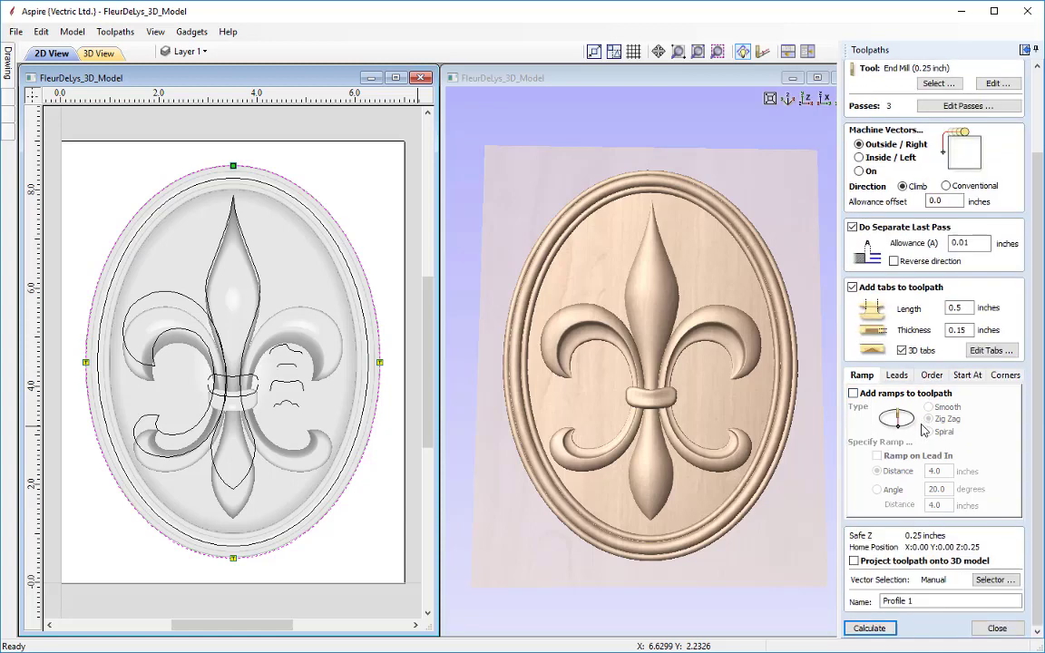
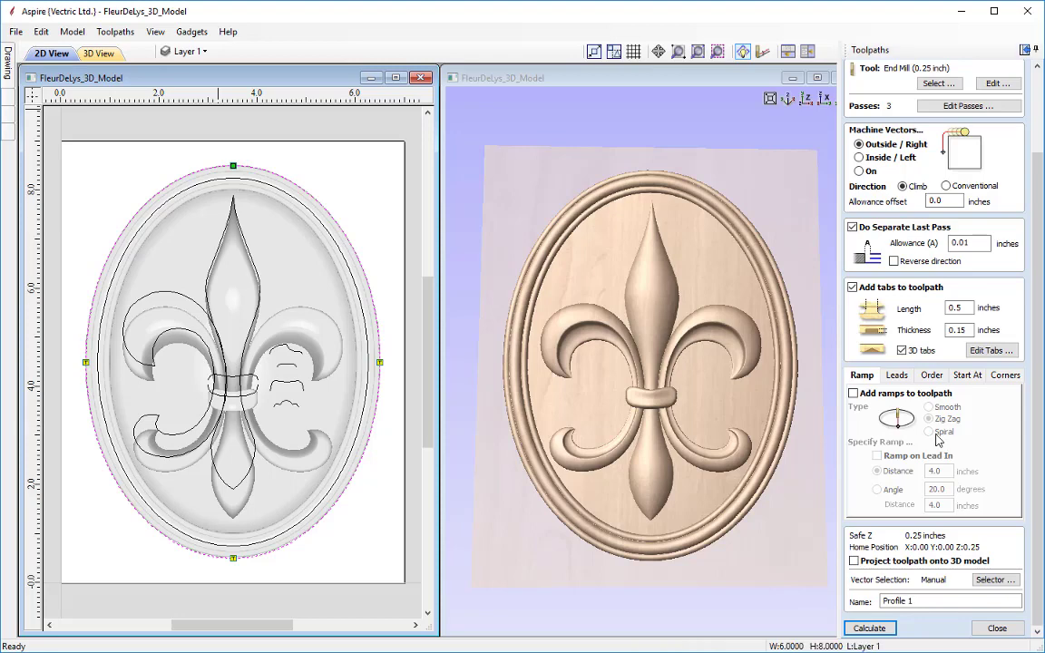
pyautogui.click(896, 375)
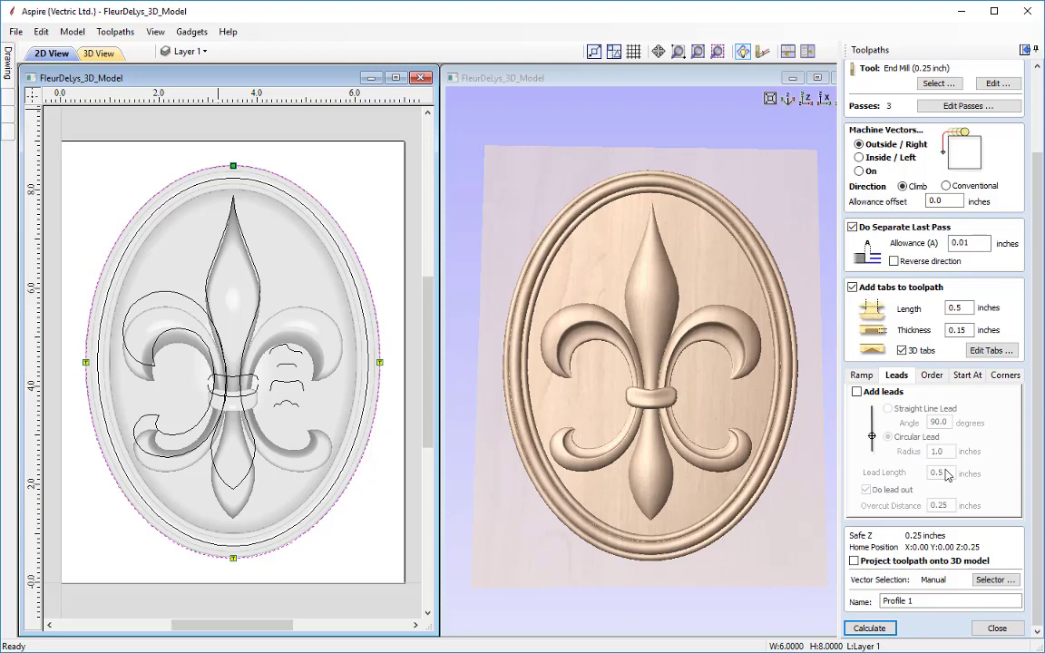
pyautogui.click(931, 374)
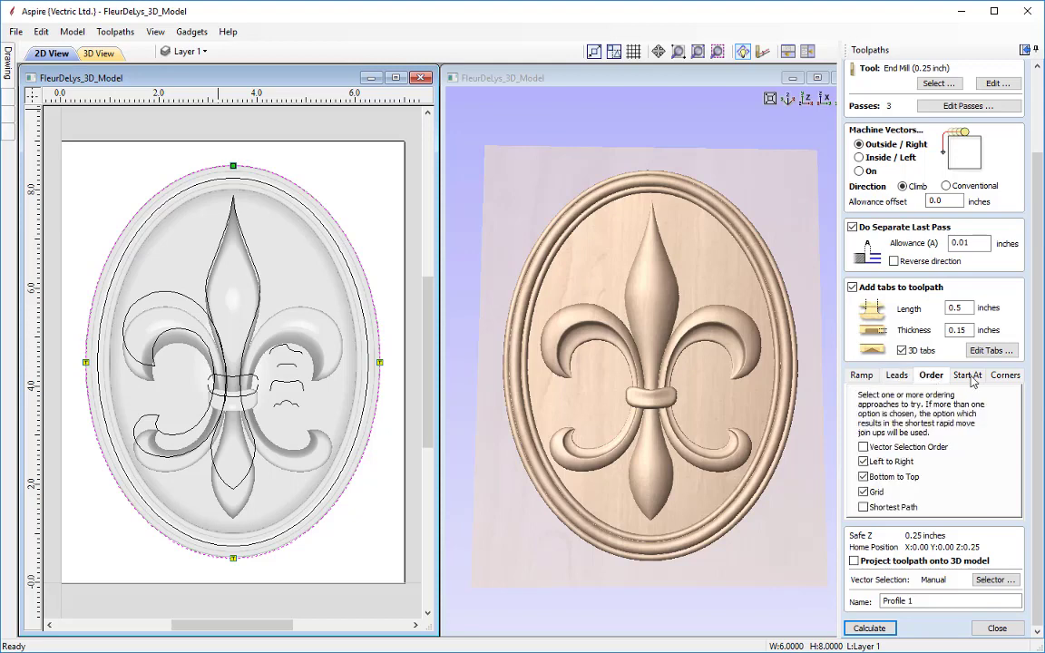
pyautogui.click(970, 376)
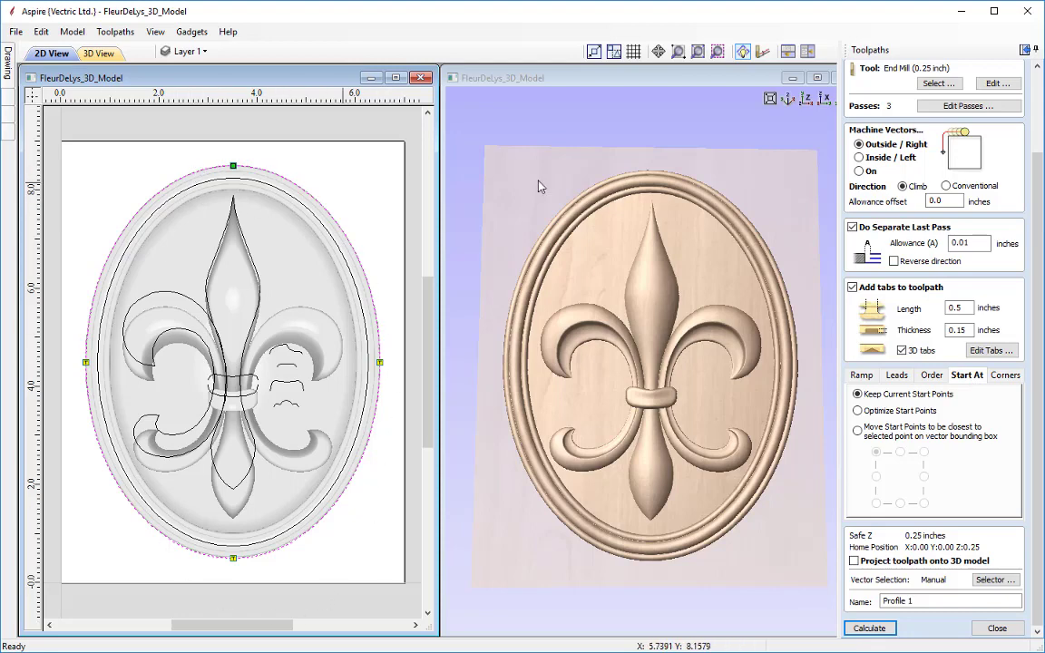
pyautogui.click(1001, 380)
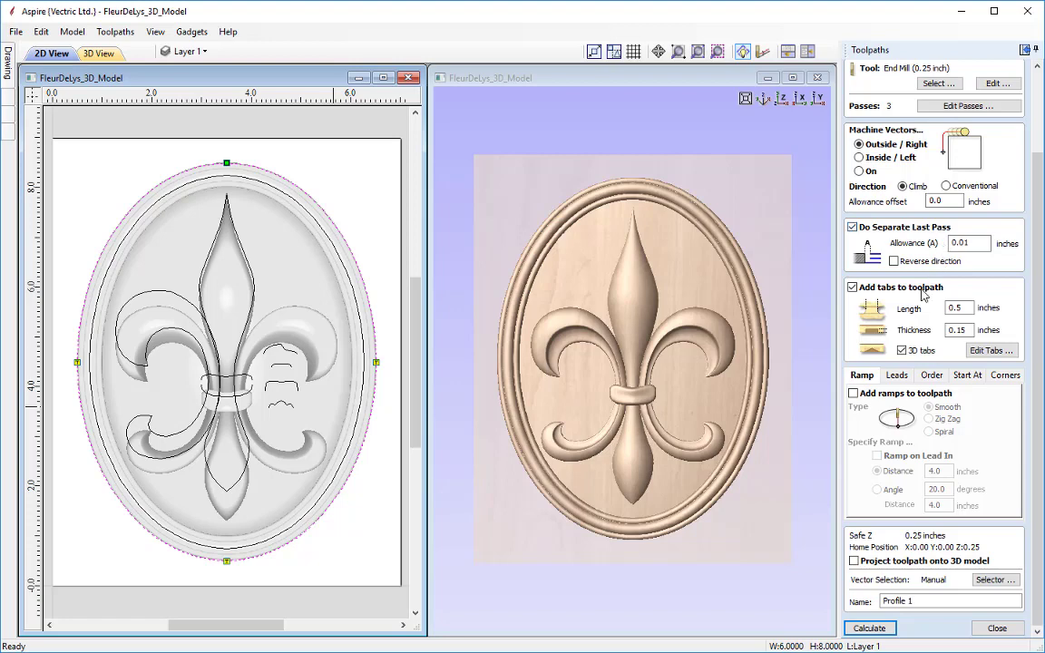
# Name the profile toolpath "Profile Cut Out 0.25EM" and calculate it.
pyautogui.click(926, 602)
pyautogui.press('BackSpace')
pyautogui.write('Cut-Out 0.25EM')
pyautogui.click(869, 627)
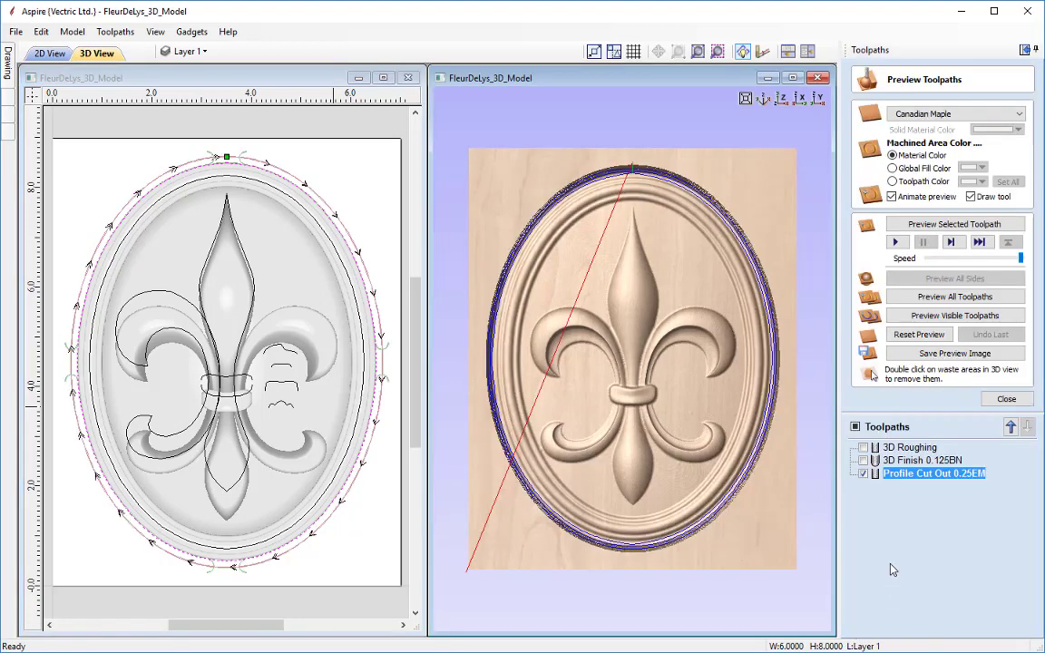
# Preview the Profile Cut Out 0.25EM toolpath in the material and inspect the tabs holding the oval.
pyautogui.click(943, 229)
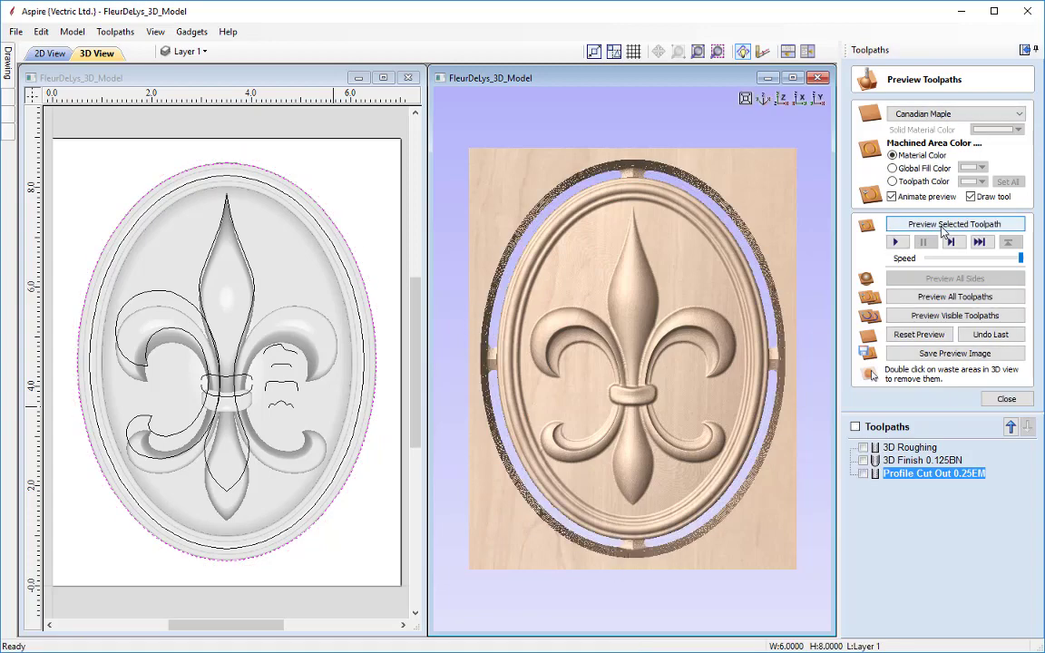
pyautogui.moveTo(574, 186); pyautogui.dragTo(641, 480)
pyautogui.scroll(5, 639, 204)
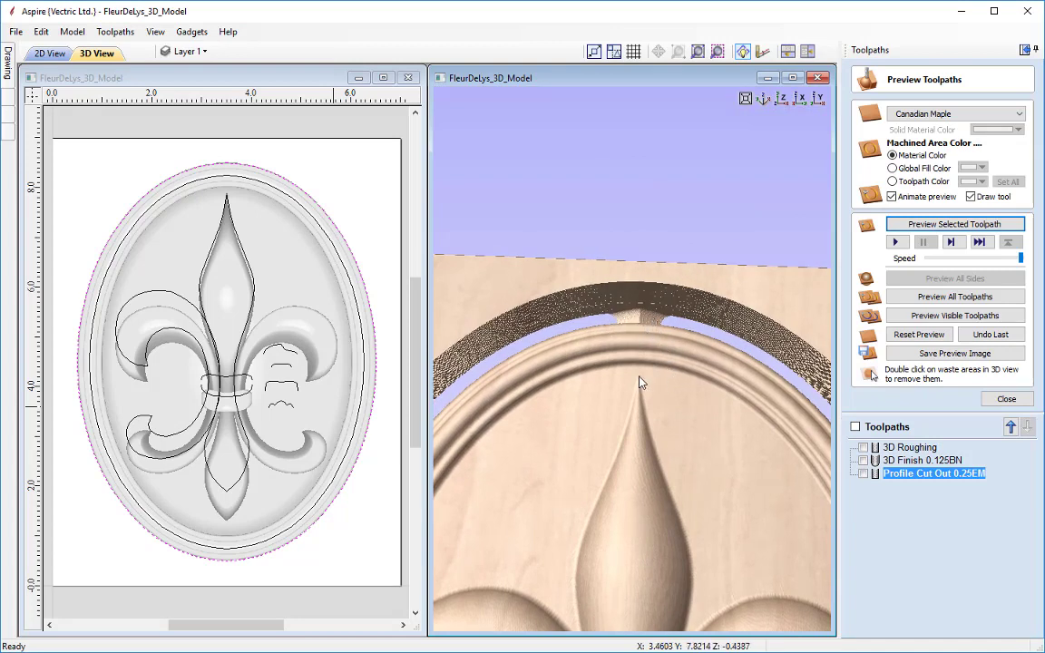
pyautogui.scroll(-3, 638, 367)
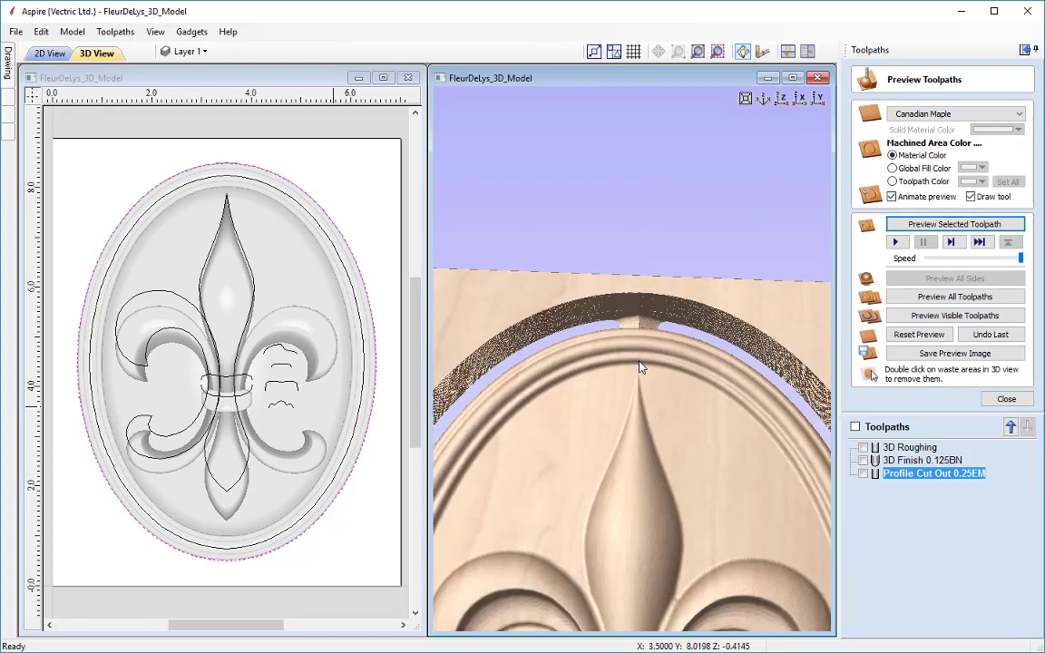
pyautogui.scroll(-2, 640, 367)
pyautogui.moveTo(575, 337); pyautogui.dragTo(570, 406)
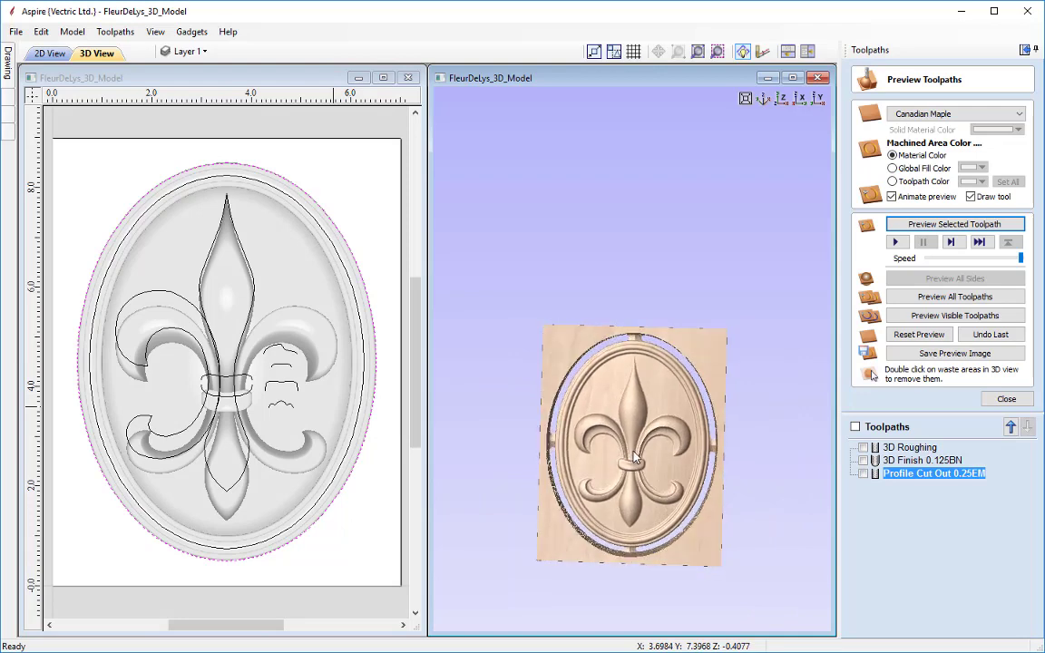
# View the cut-out preview from straight above, then close the preview and open the toolpath saving options.
pyautogui.click(782, 98)
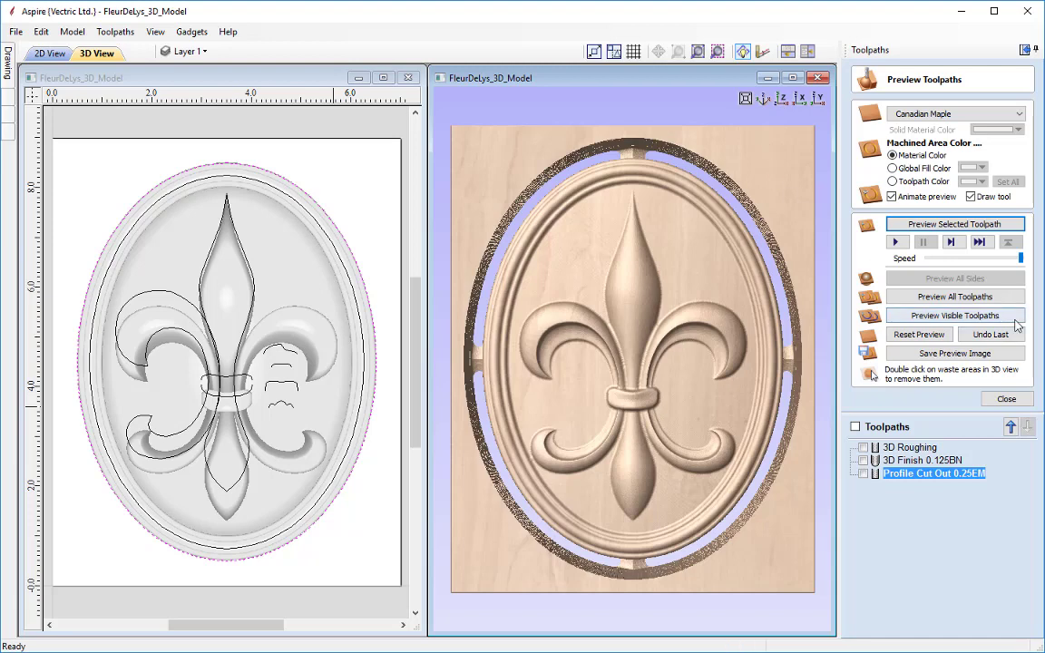
pyautogui.click(1003, 399)
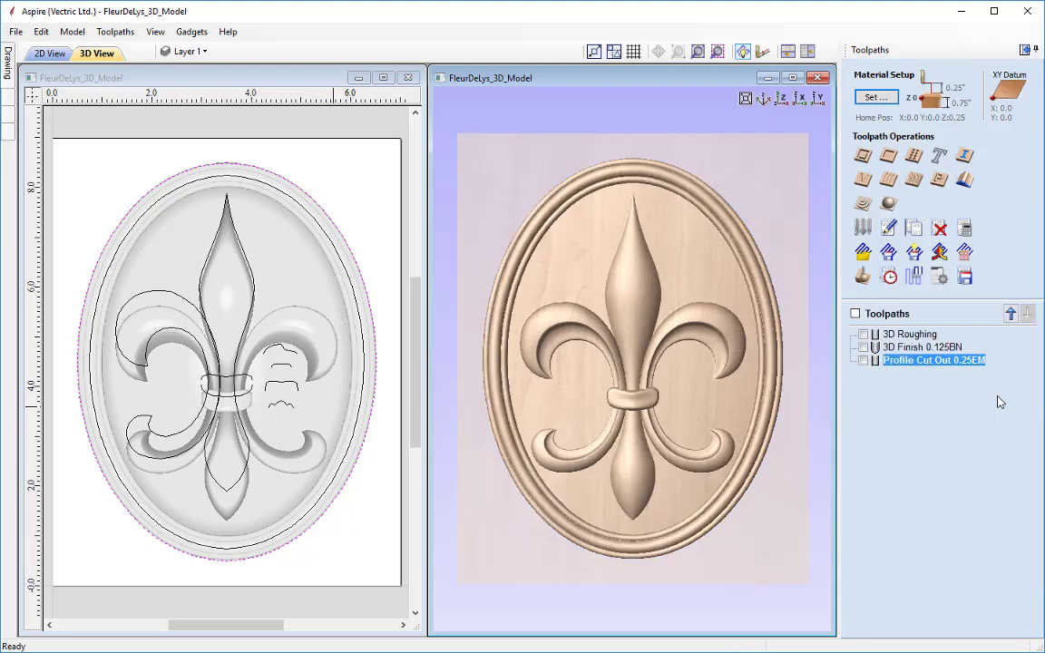
pyautogui.click(965, 276)
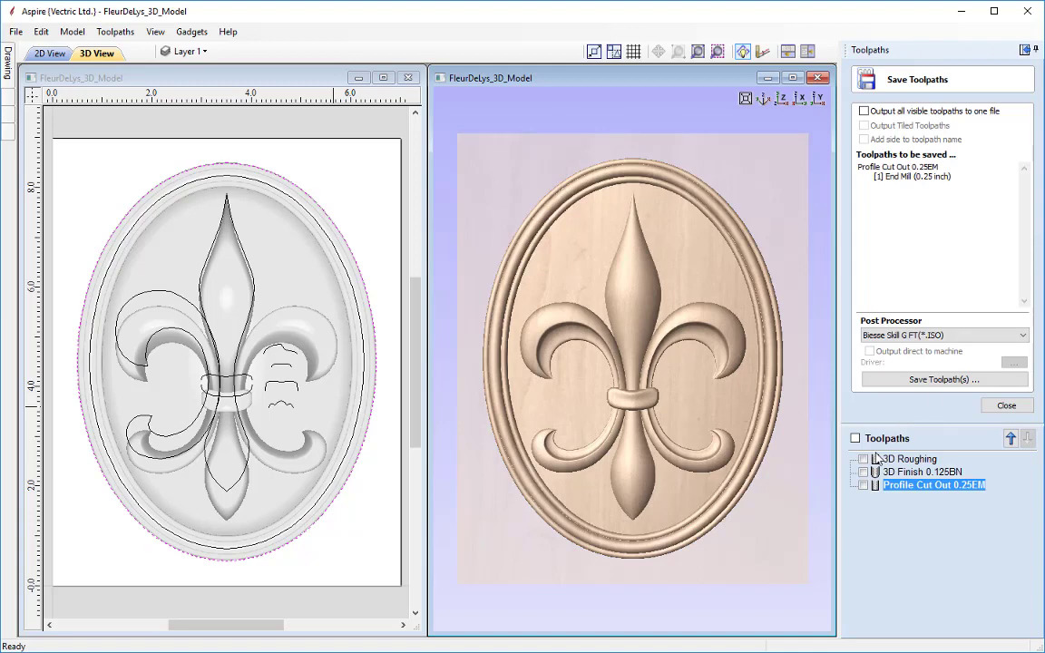
# Try to output the 3D Roughing, 3D Finish 0.125BN and Profile Cut Out 0.25EM toolpaths together to one file.
pyautogui.click(864, 460)
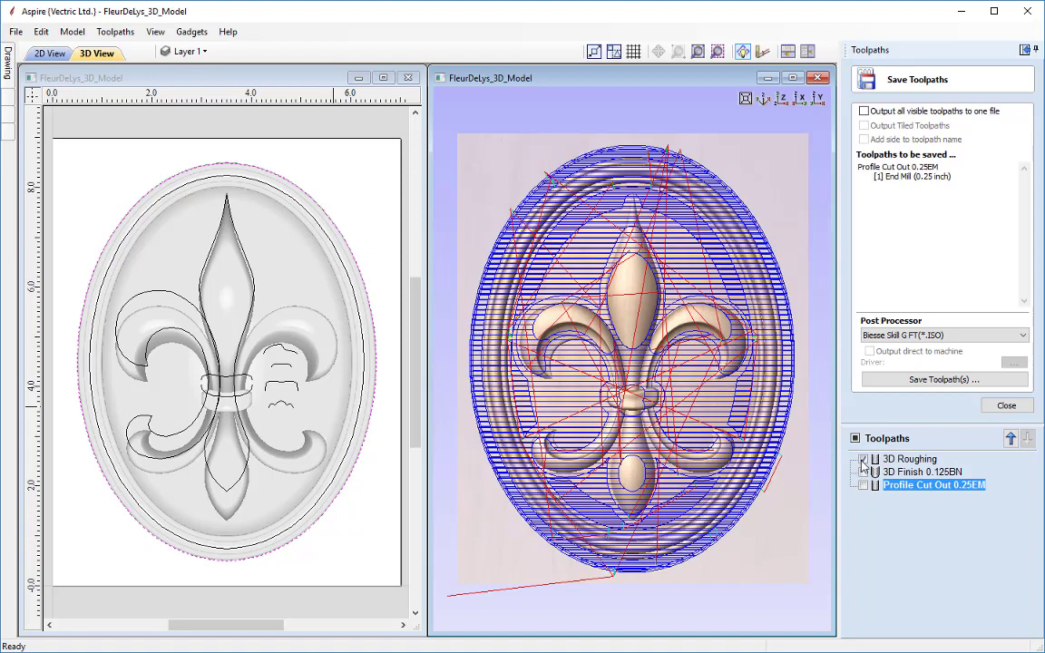
pyautogui.click(864, 111)
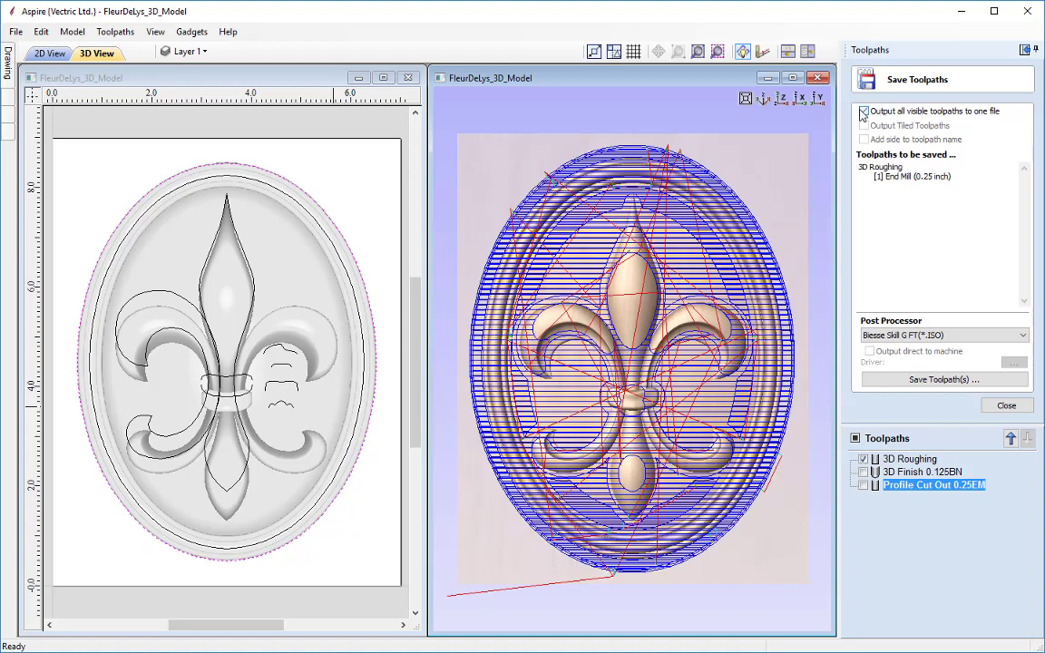
pyautogui.click(863, 472)
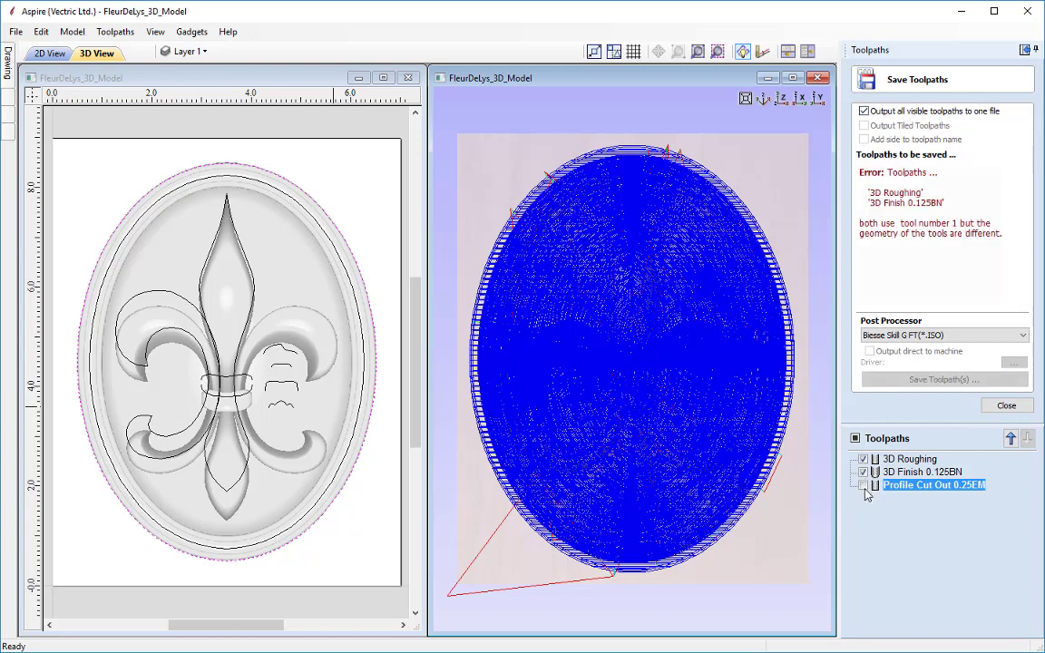
pyautogui.click(863, 485)
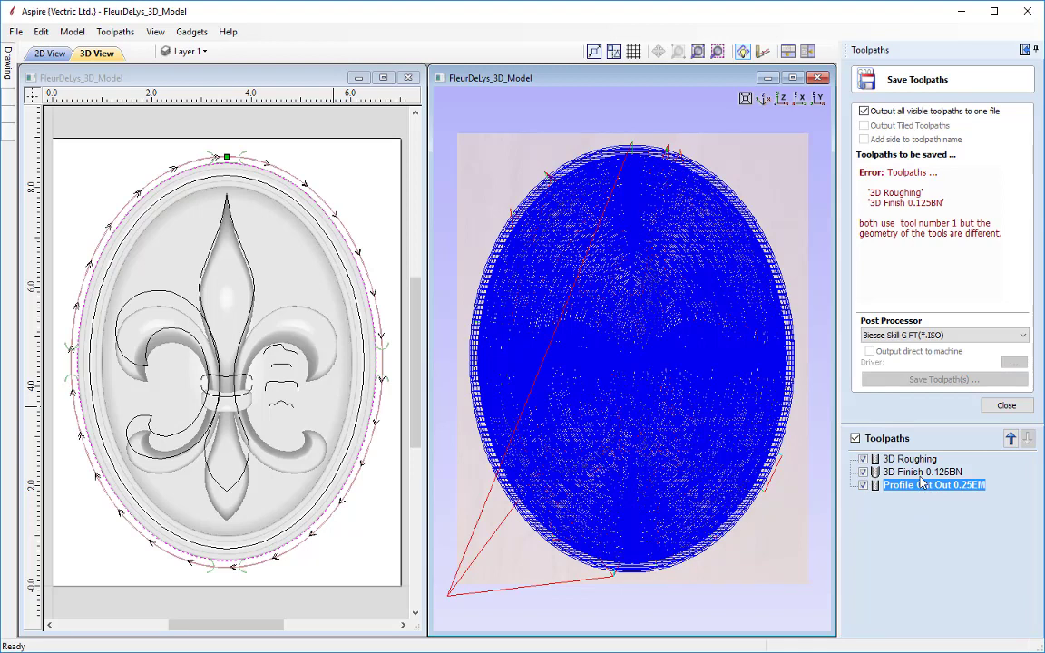
# Exclude the profile and finishing toolpaths from the visible set and turn off output of all visible toolpaths to one file.
pyautogui.click(862, 486)
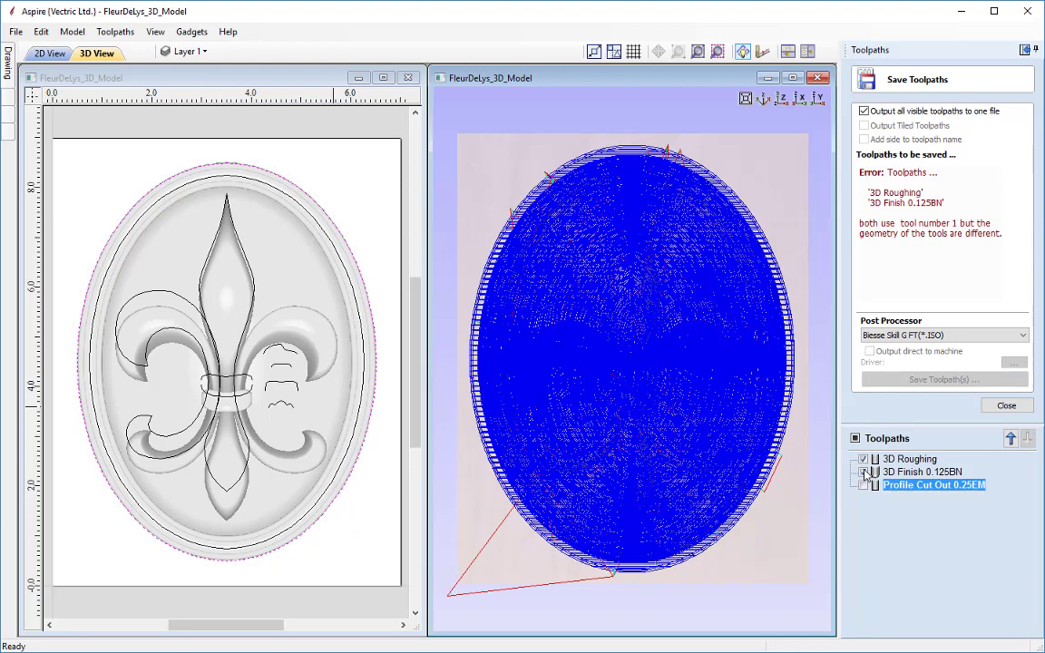
pyautogui.click(863, 471)
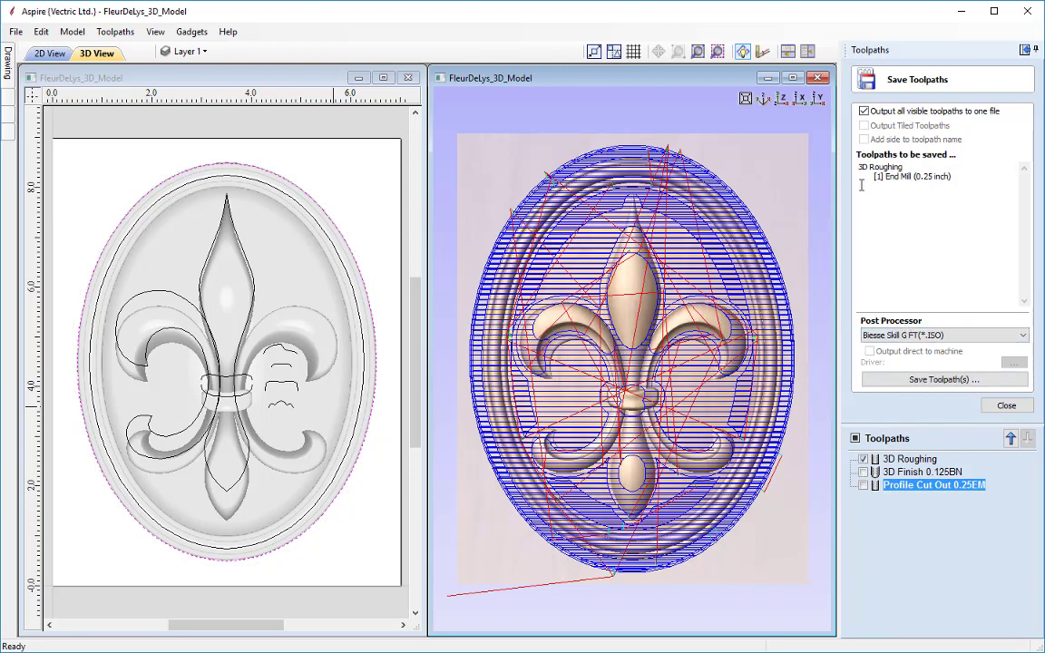
pyautogui.click(864, 111)
# Save the Profile Cut Out 0.25EM toolpath with the Biesse Skill G FT(*.ISO) post processor and close the saving options.
pyautogui.click(954, 336)
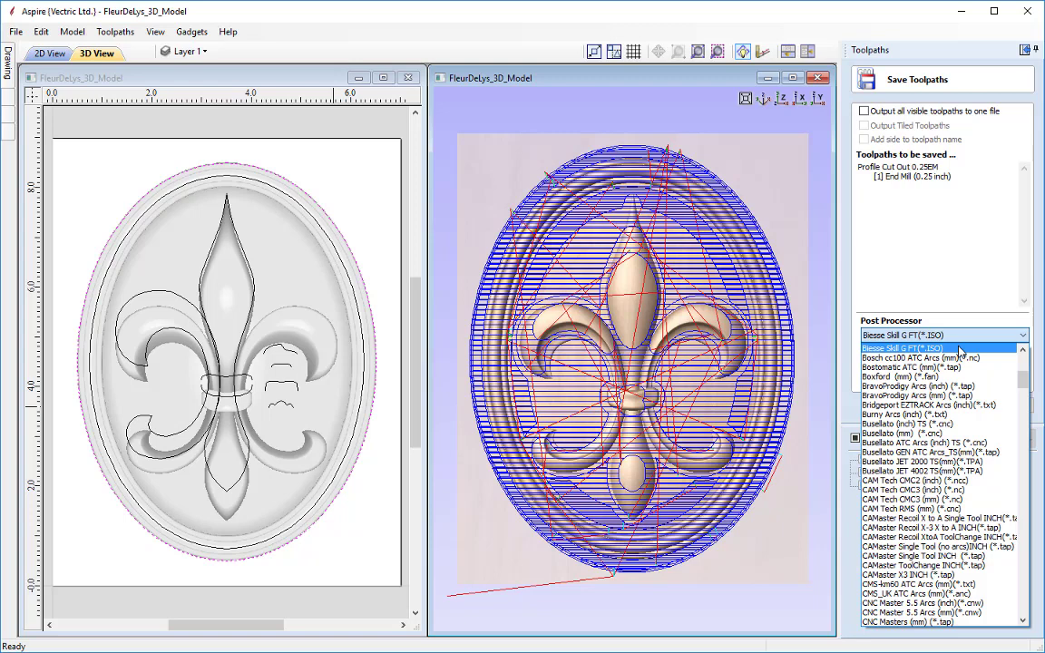
pyautogui.click(960, 350)
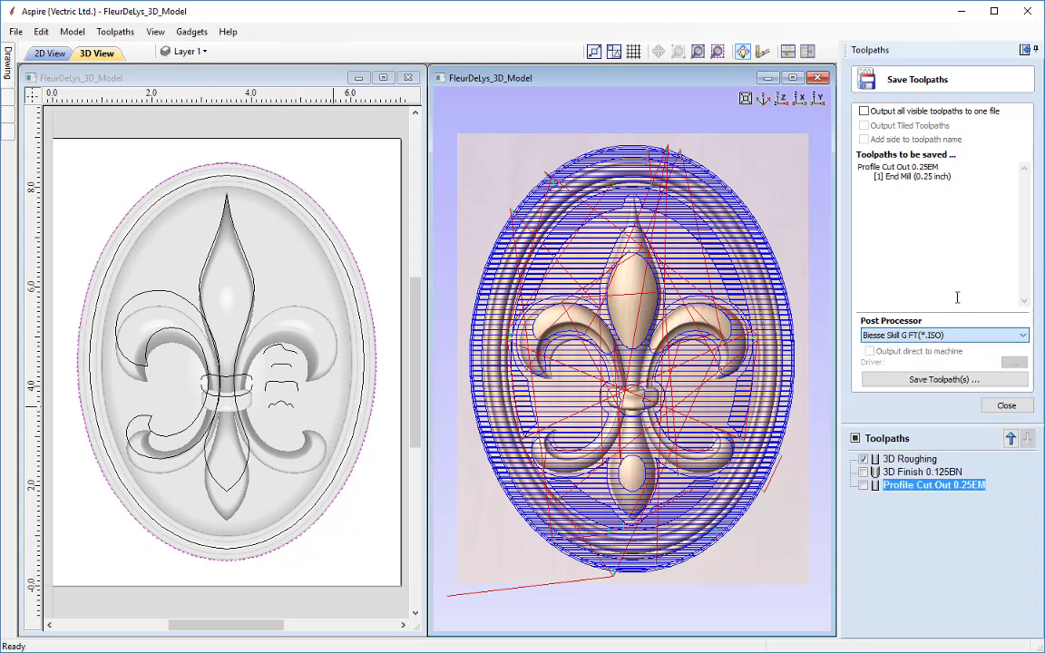
pyautogui.click(944, 380)
pyautogui.click(646, 391)
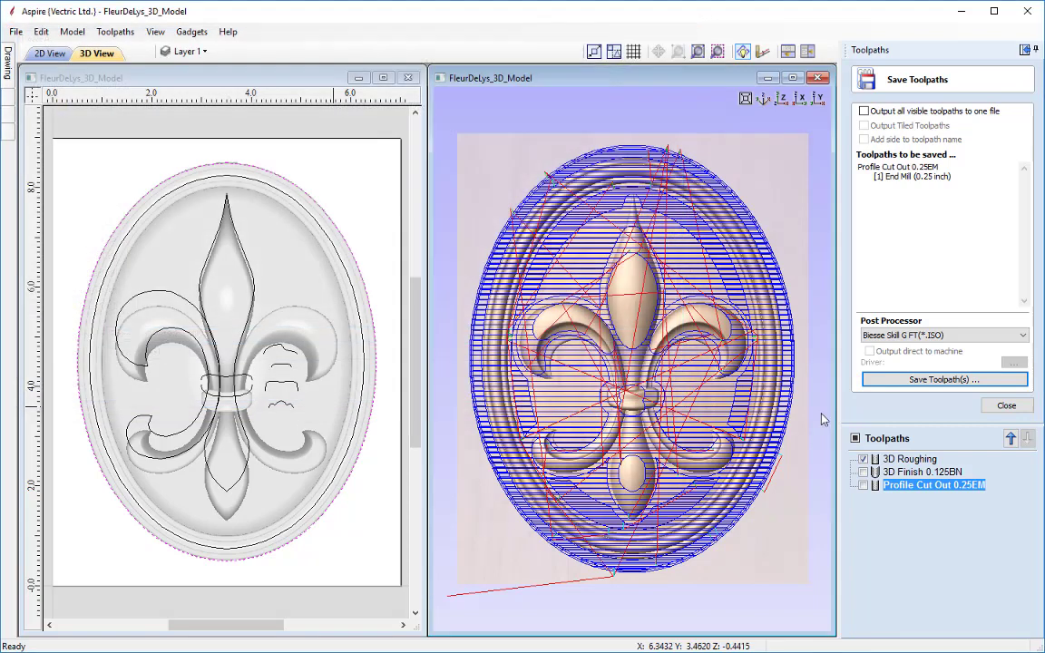
pyautogui.click(1006, 406)
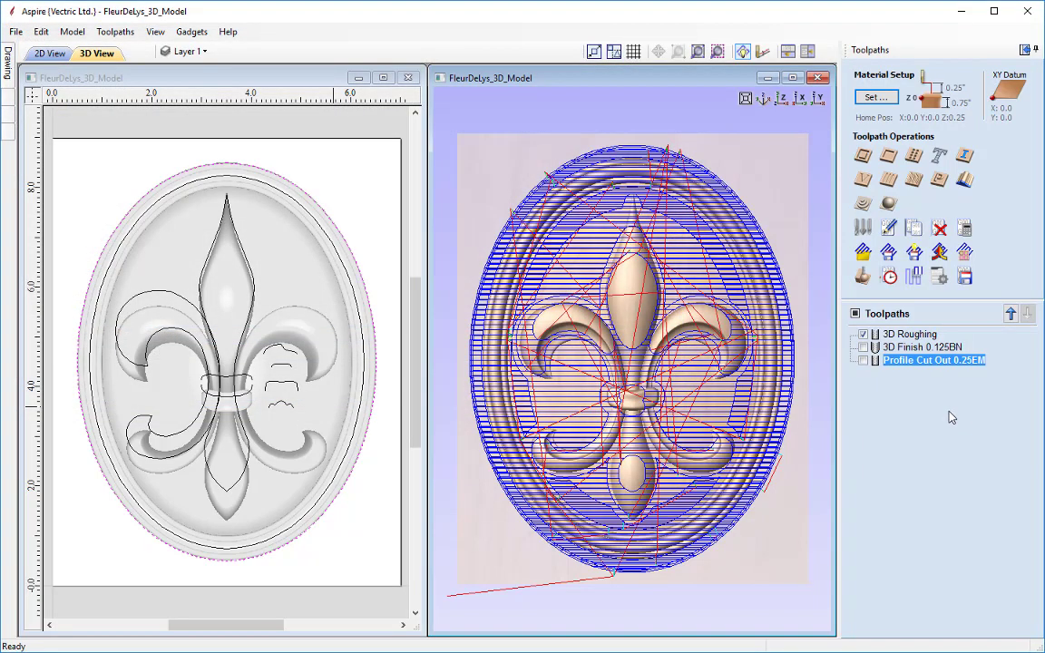
# Save the FleurDeLys_3D_Model job file with its calculated toolpaths.
pyautogui.click(16, 32)
pyautogui.click(47, 94)
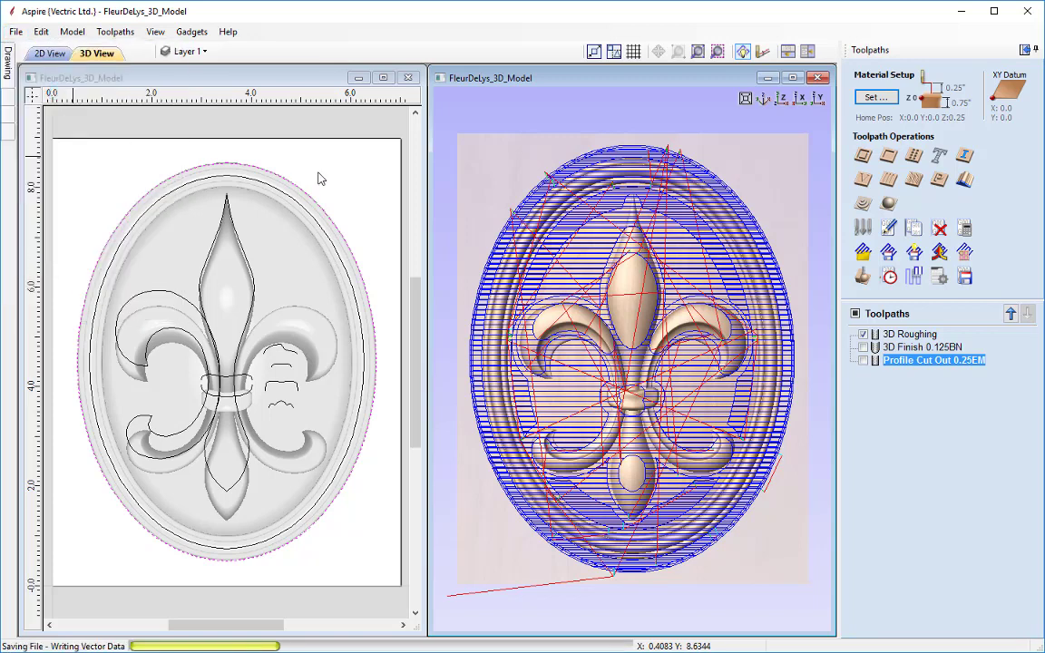